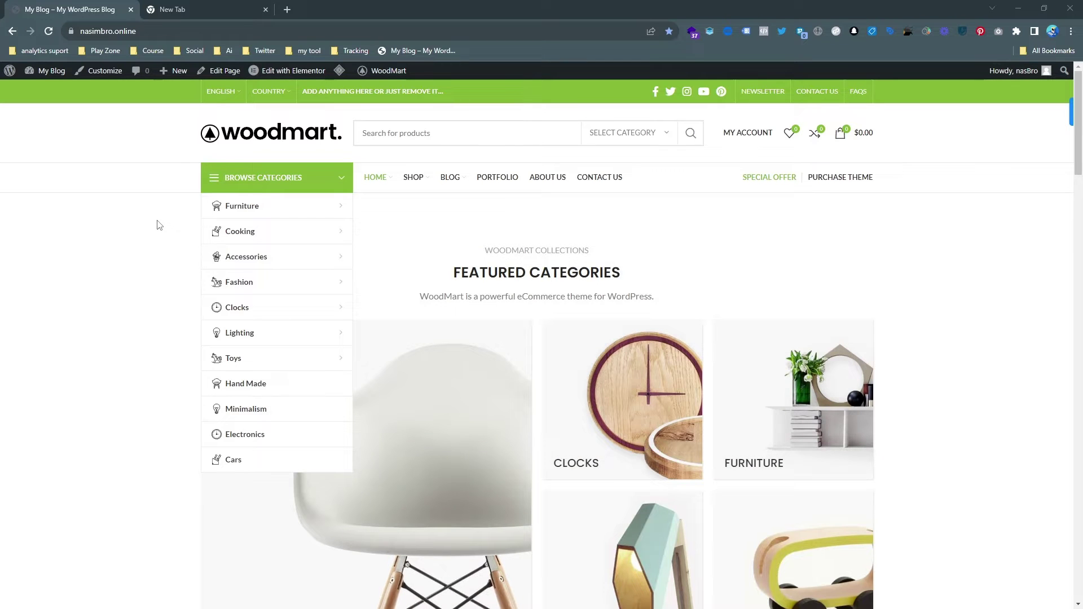
Step: Open the WordPress admin Dashboard from the My Blog menu
scroll(159, 226, "down", 7)
scroll(158, 244, "down", 6)
scroll(161, 243, "up", 6)
scroll(170, 241, "up", 6)
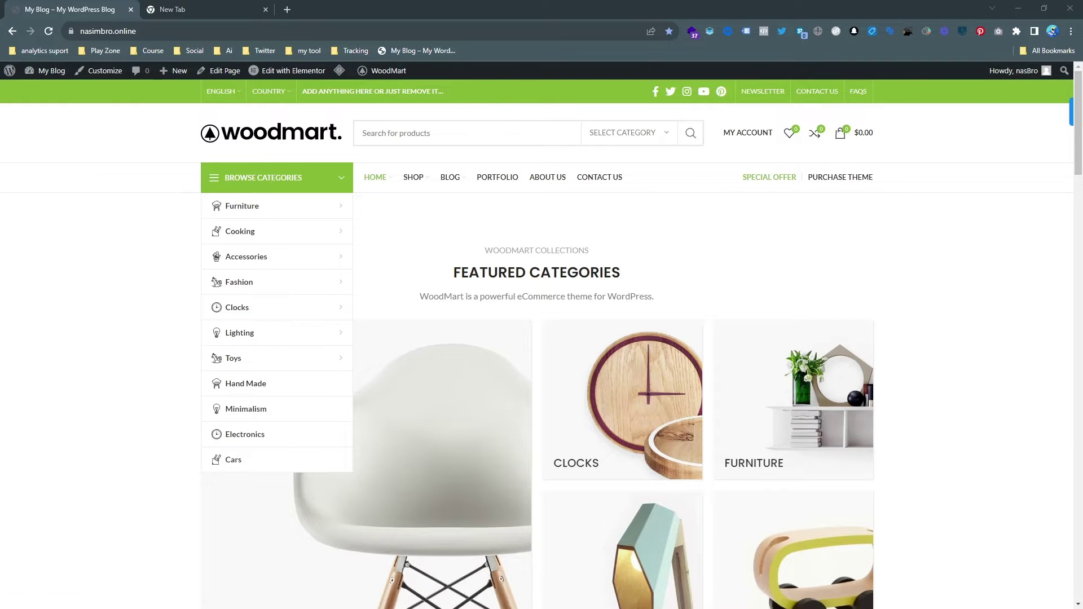
left_click_drag(1077, 173, 1049, 601)
mouse_move(50, 76)
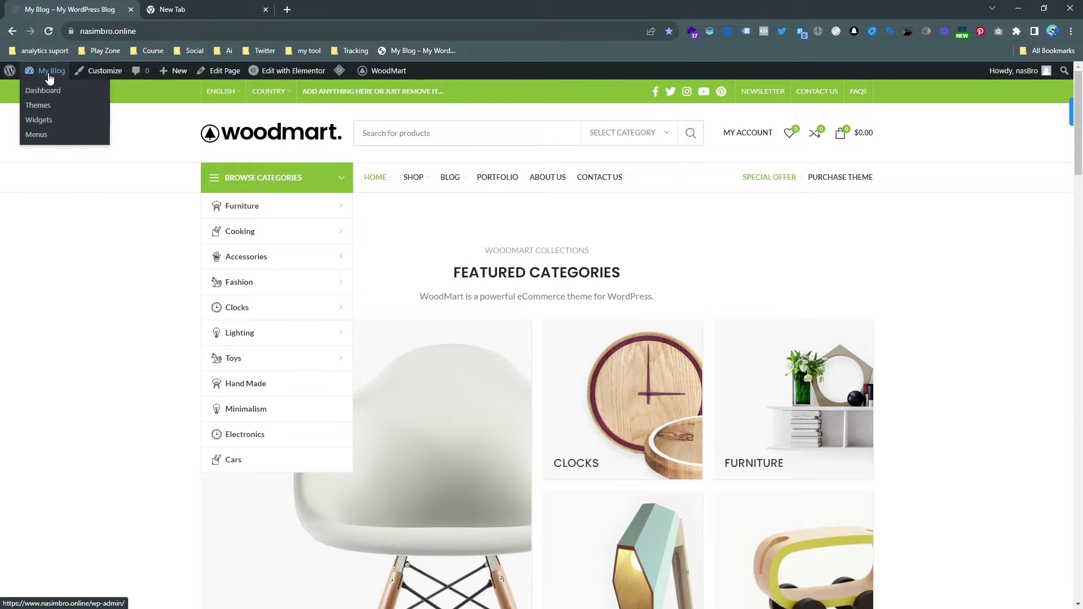
left_click(50, 93)
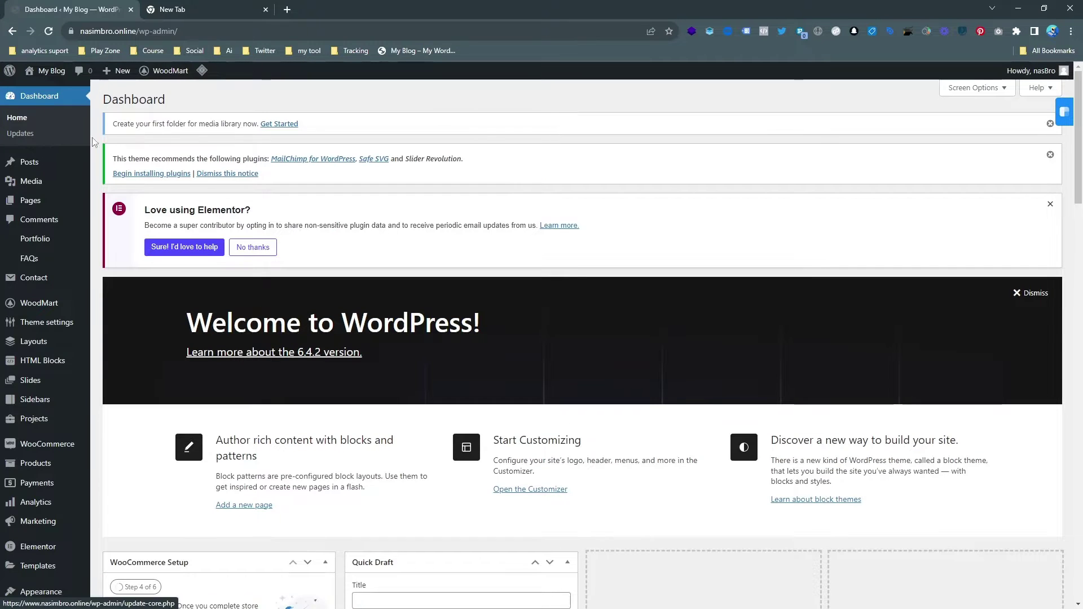
Step: Open the live storefront in a background tab, review the homepage, then return to the Dashboard
mouse_move(62, 325)
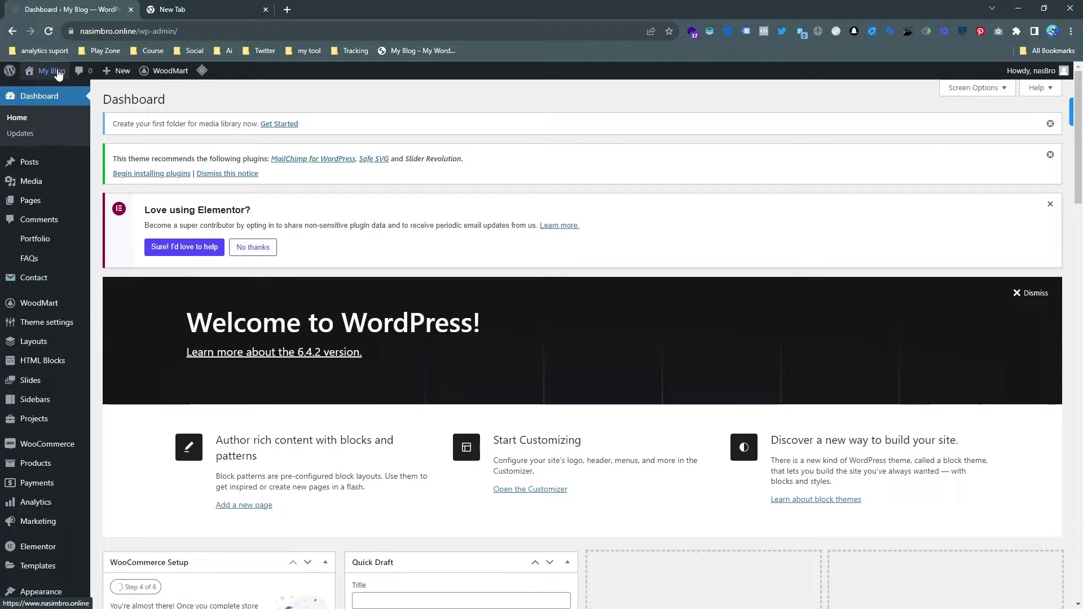
middle_click(45, 91)
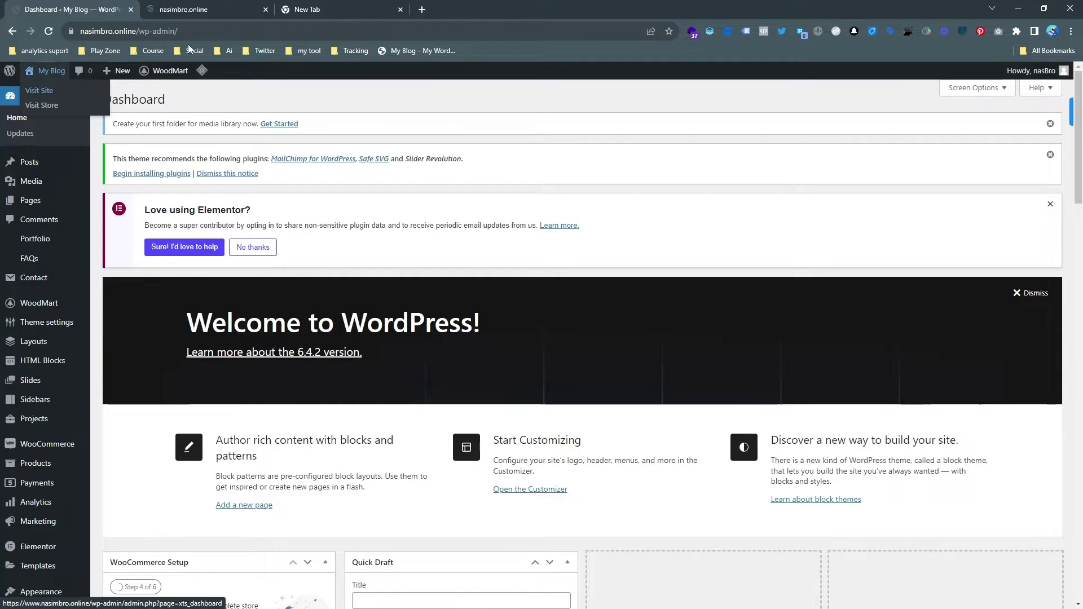
left_click(401, 9)
left_click(226, 9)
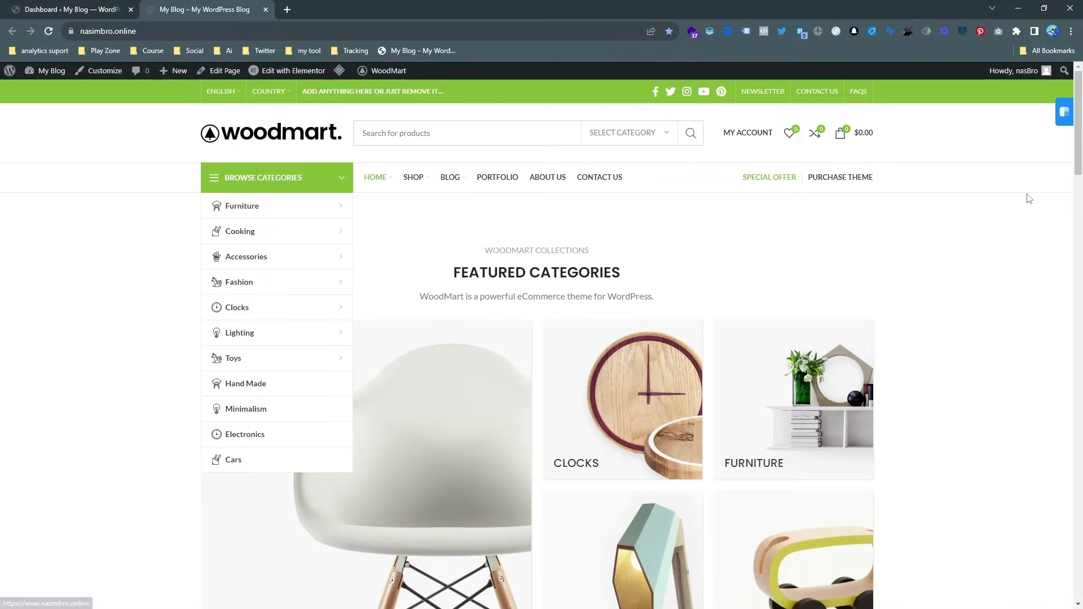
left_click_drag(1077, 125, 1078, 547)
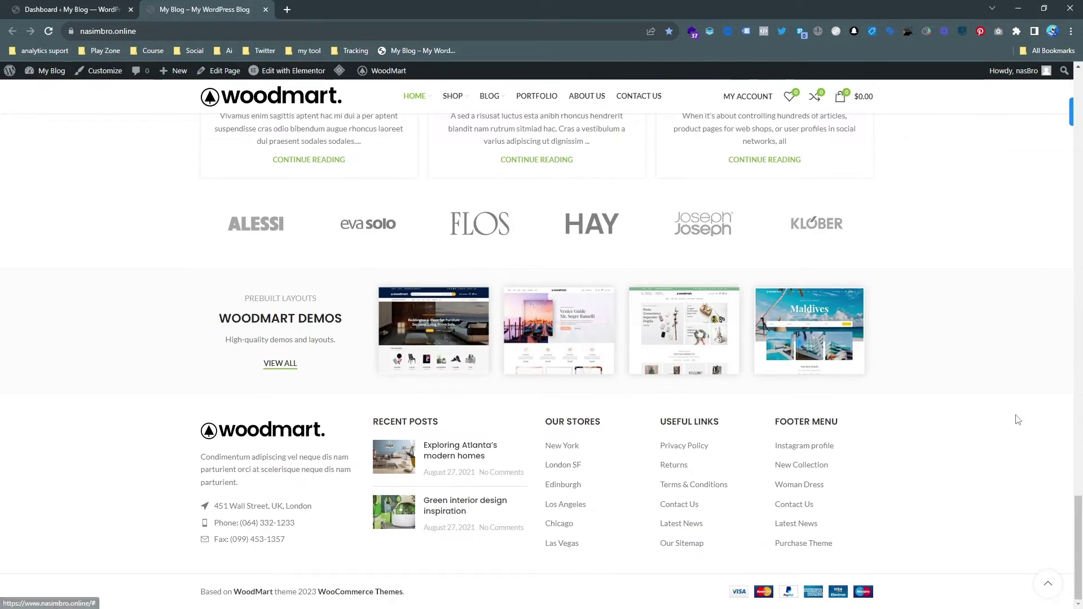
left_click_drag(1078, 514, 1078, 90)
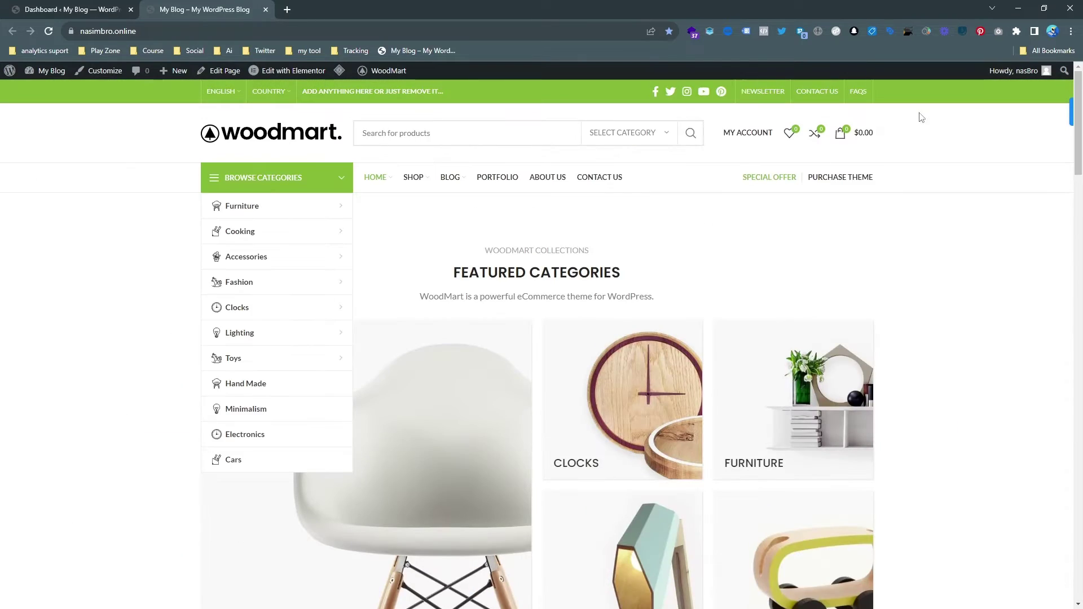
left_click(92, 7)
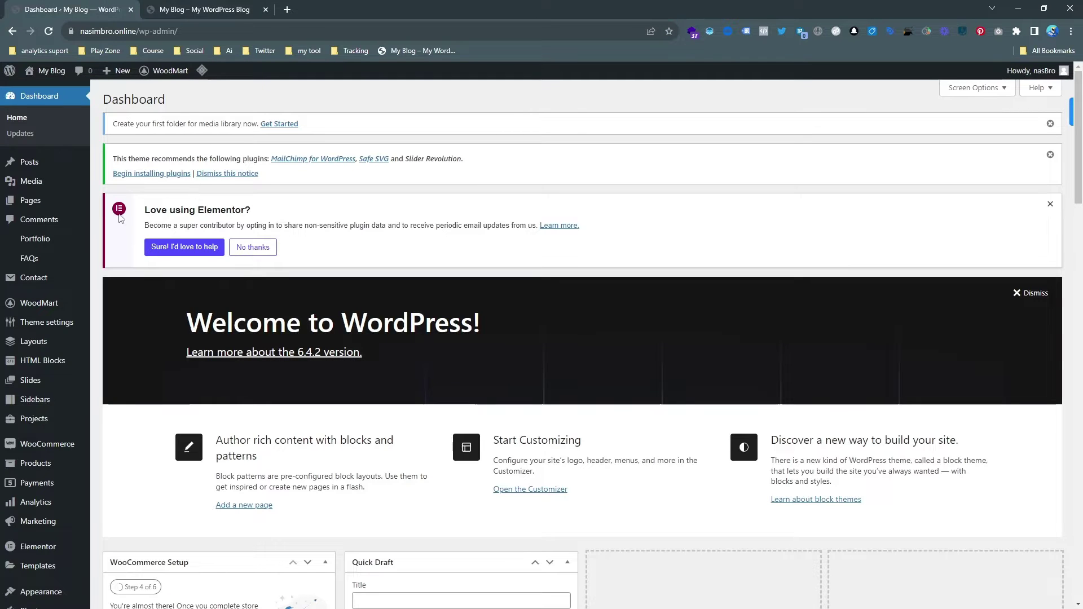
Step: Open WoodMart's Header builder from the admin sidebar to list the five site headers
scroll(117, 219, "down", 2)
mouse_move(40, 209)
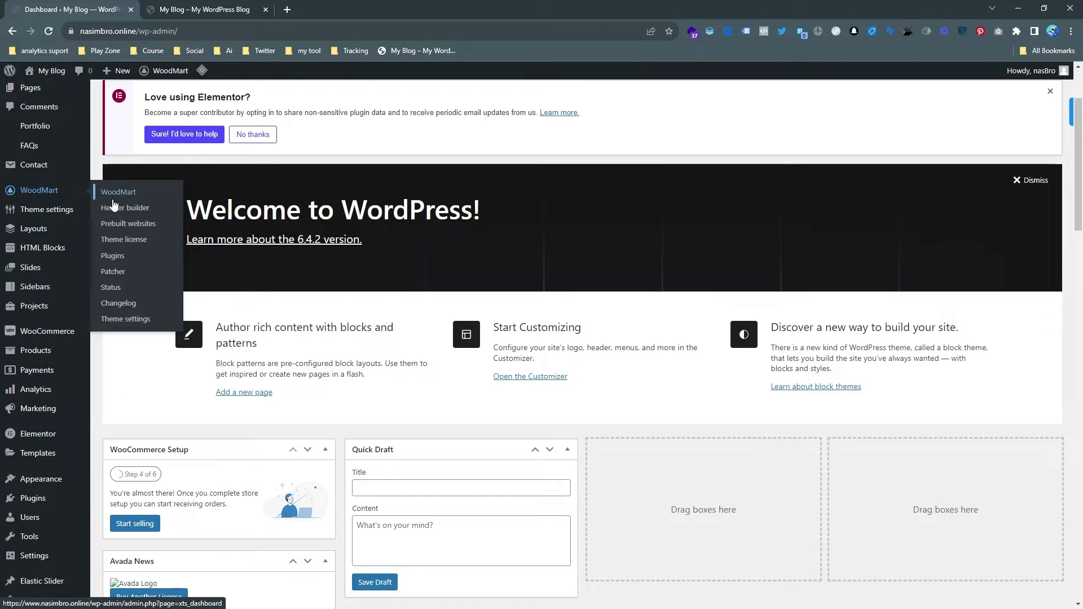
left_click(125, 208)
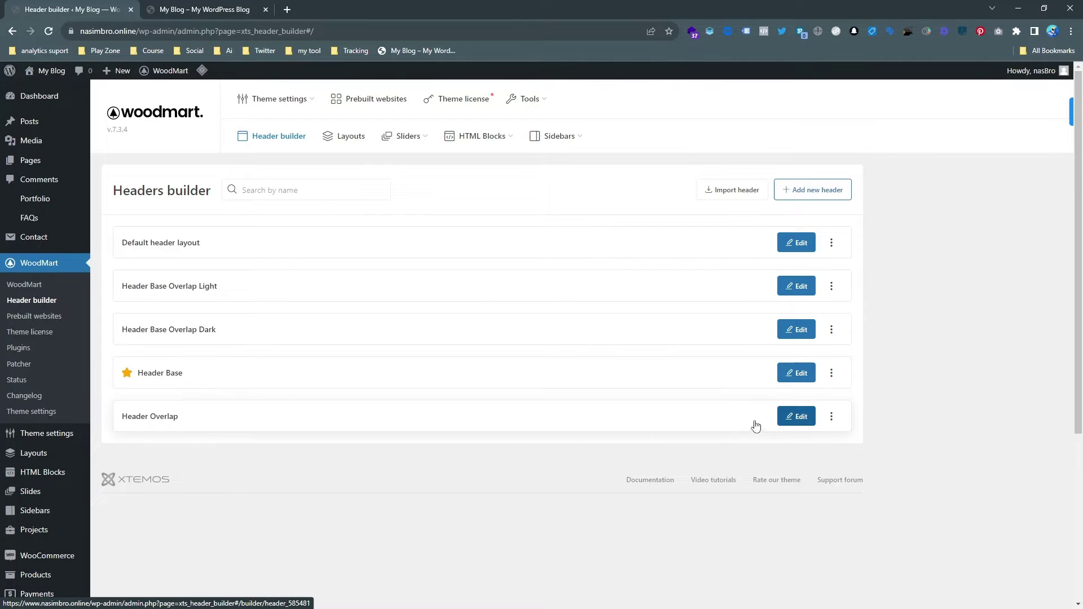
Step: Edit the Header Base layout and compare it against the live storefront header
left_click(802, 377)
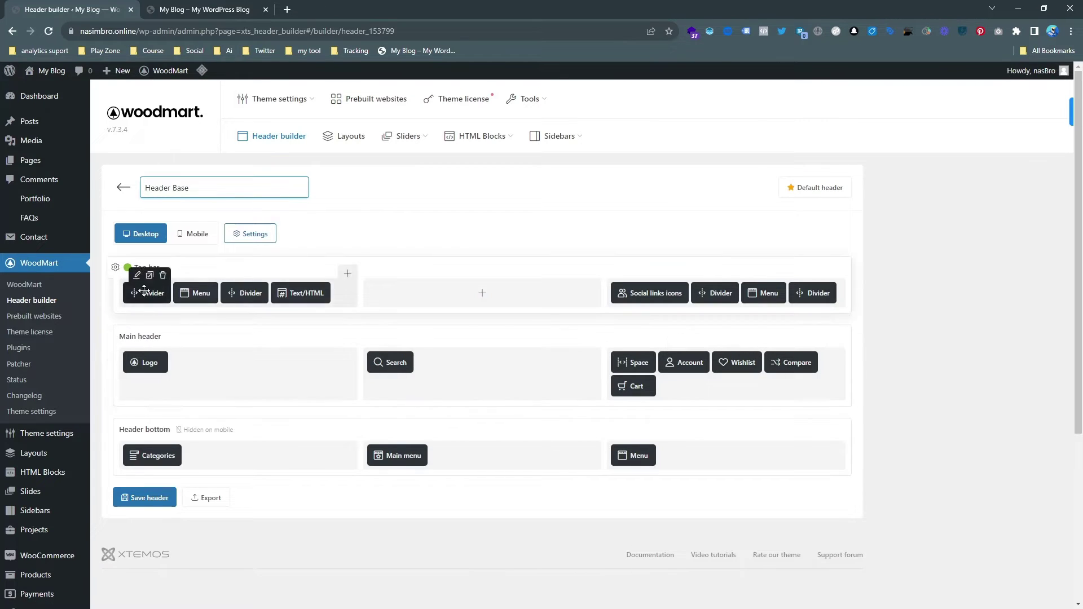
left_click(198, 8)
mouse_move(226, 104)
left_click(96, 8)
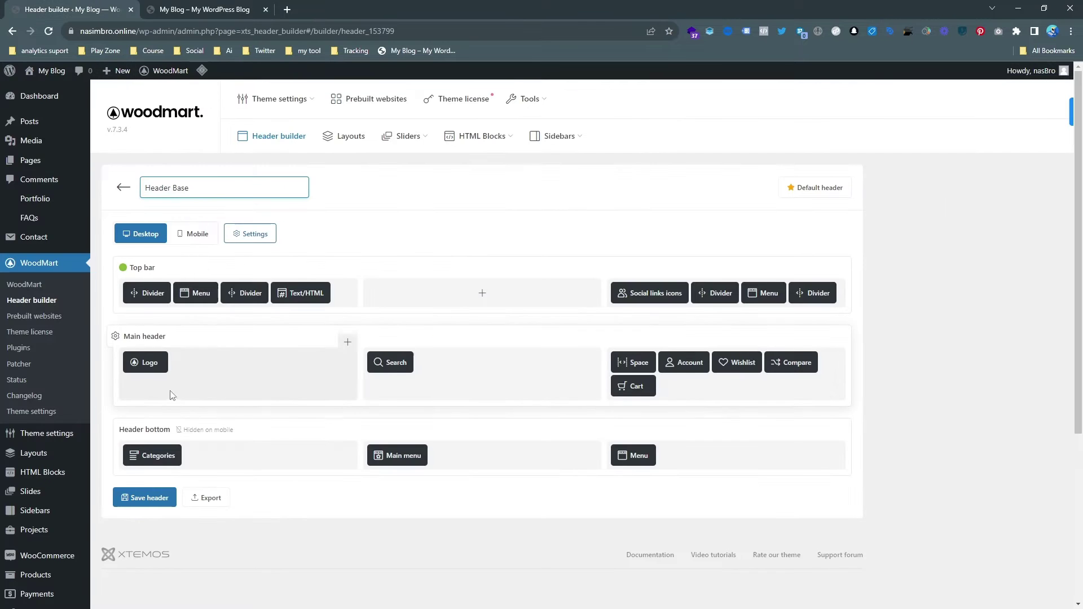
left_click(239, 6)
left_click(79, 9)
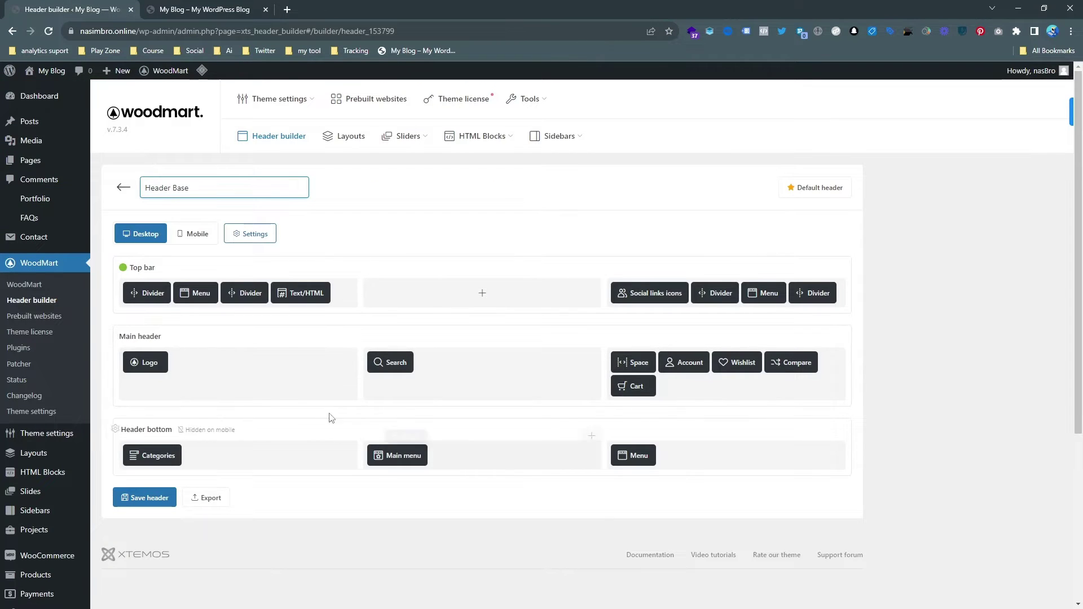
key("ctrl+Tab")
key("ctrl+Tab")
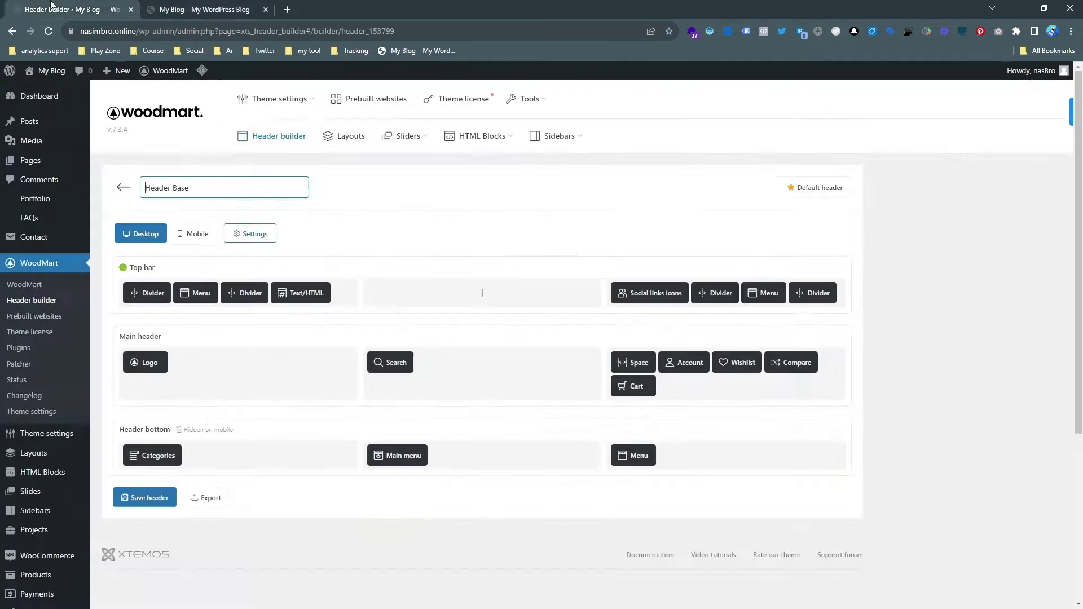
mouse_move(149, 367)
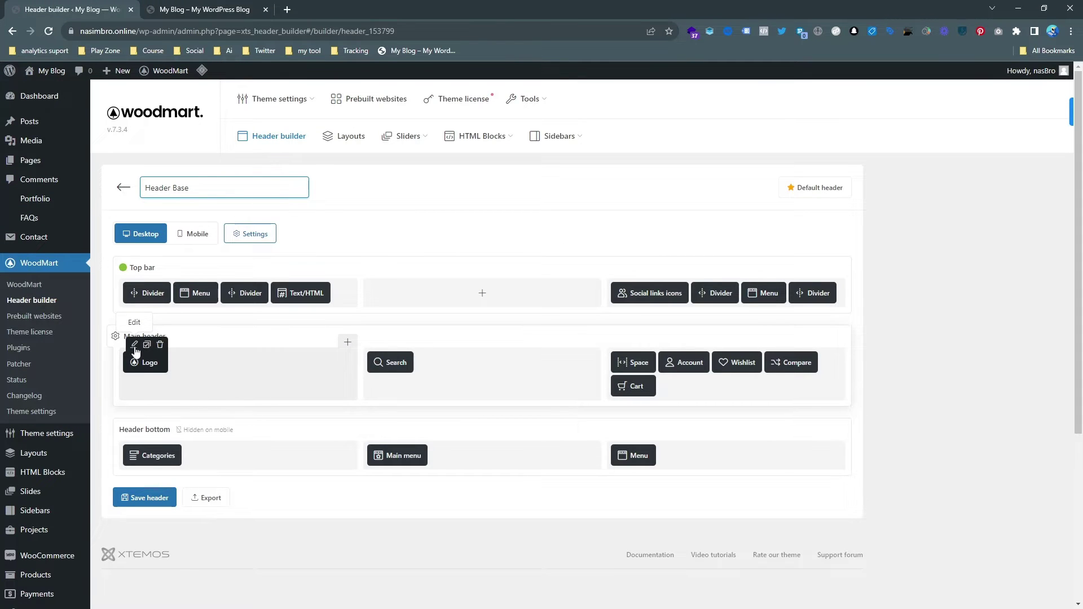
Step: Upload nr.png from the Desktop and set it as the Header Base Logo image
left_click(135, 345)
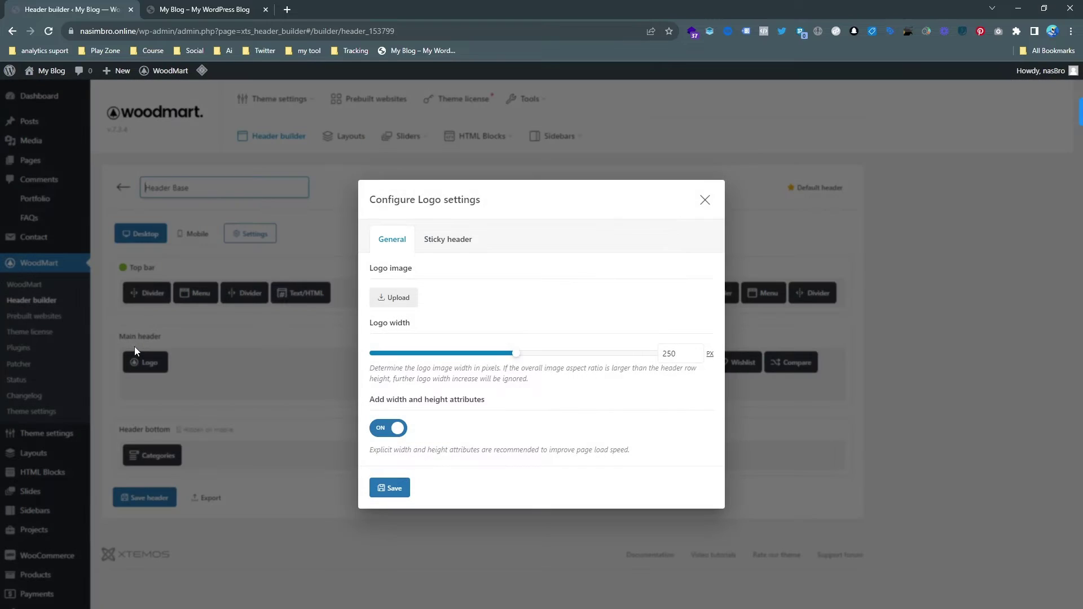
left_click(398, 305)
left_click(543, 330)
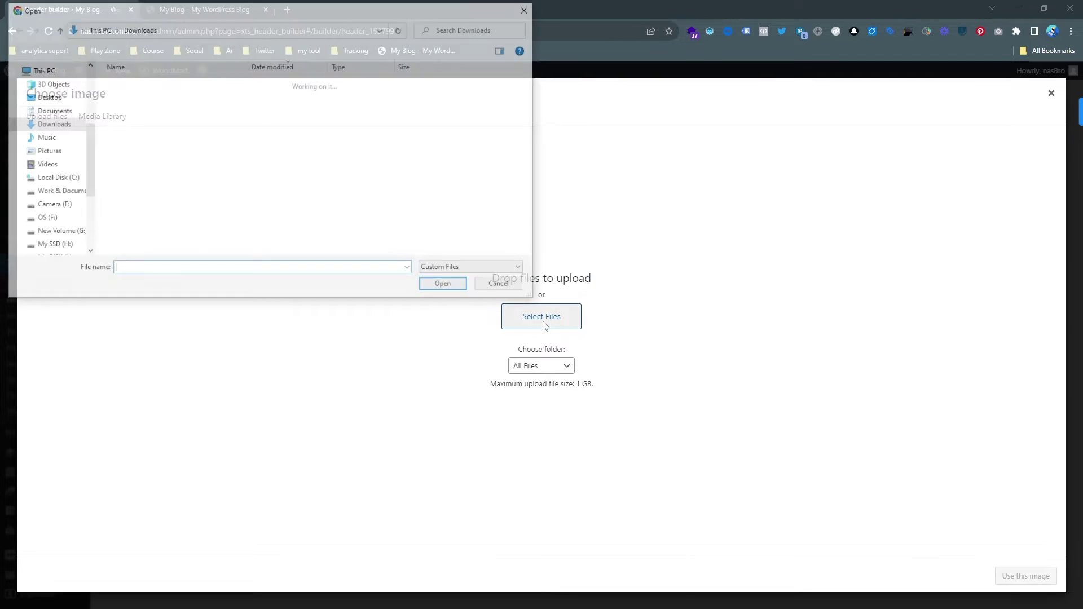
left_click(48, 97)
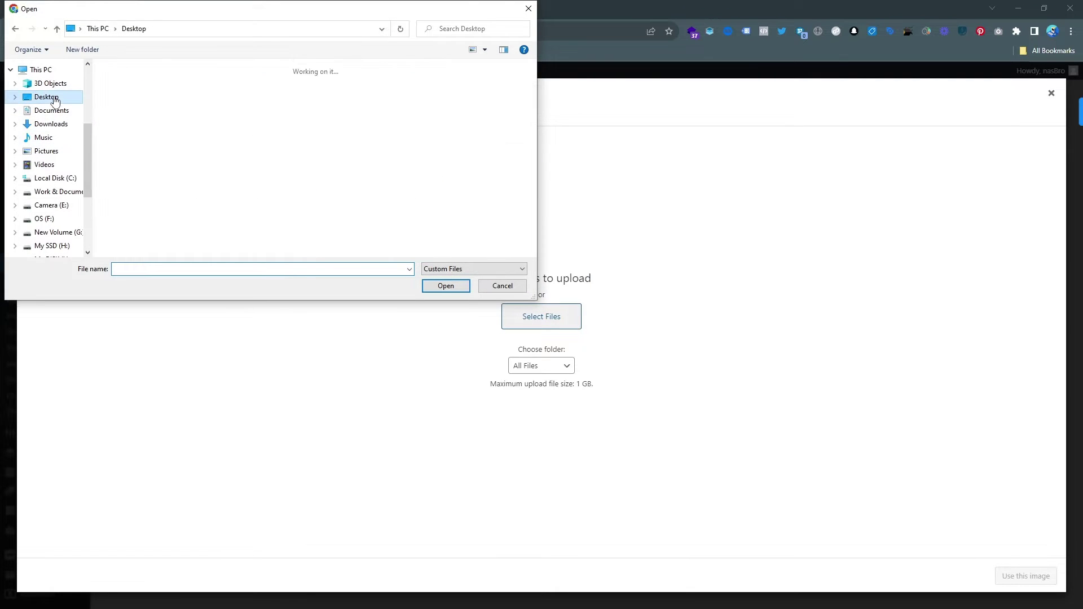
scroll(252, 147, "down", 5)
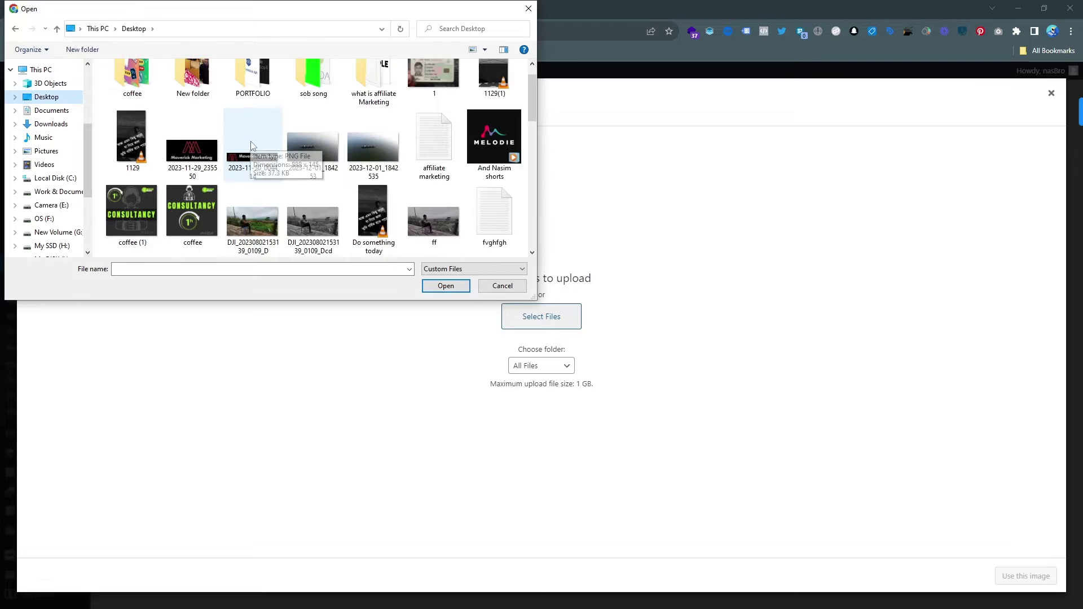
scroll(252, 148, "down", 1)
double_click(189, 234)
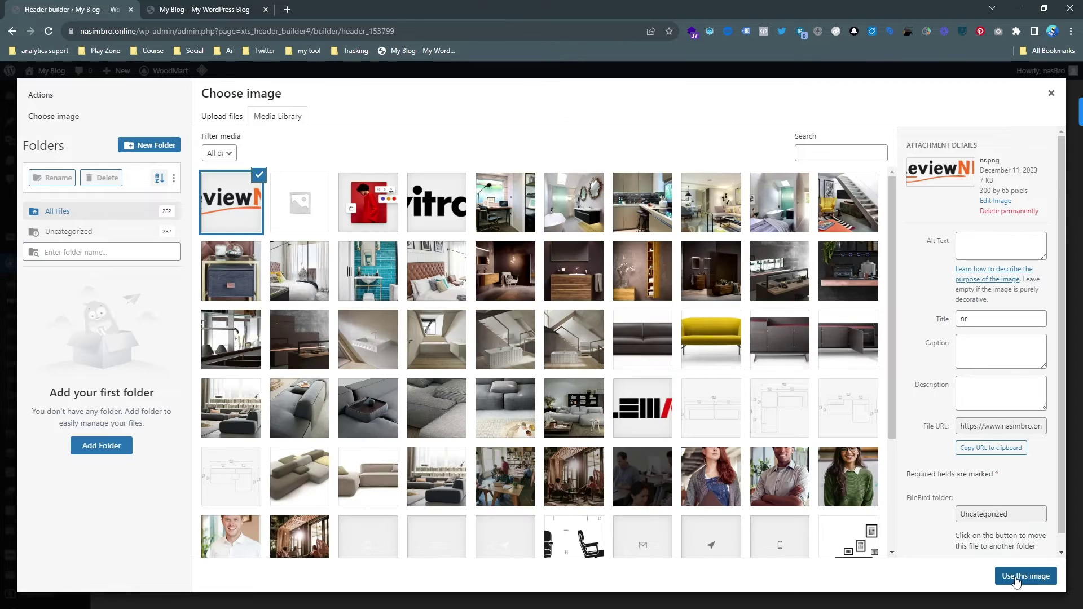
left_click(1018, 576)
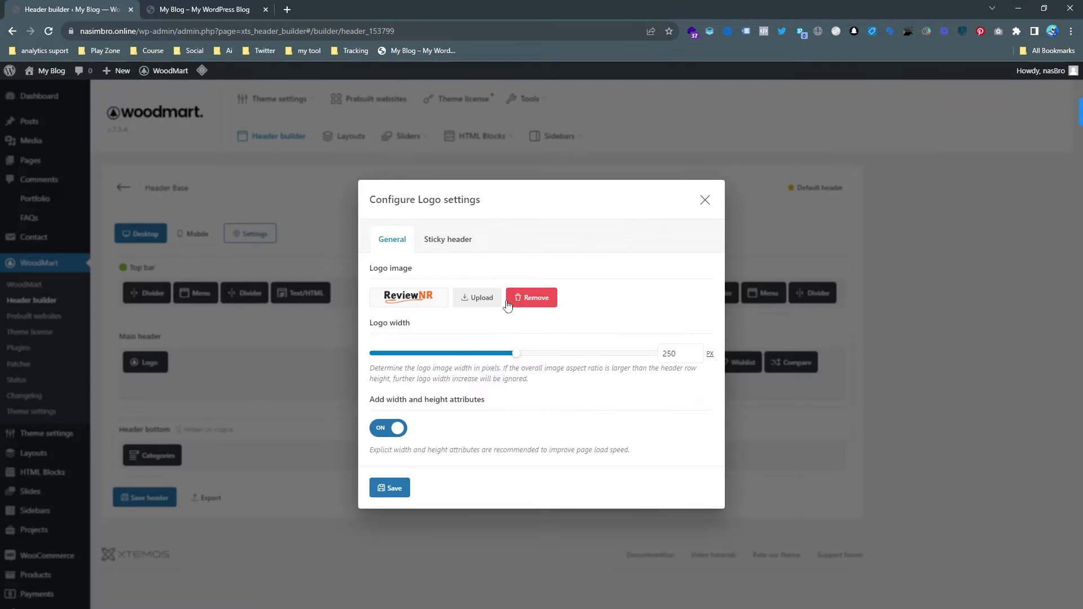
left_click(383, 488)
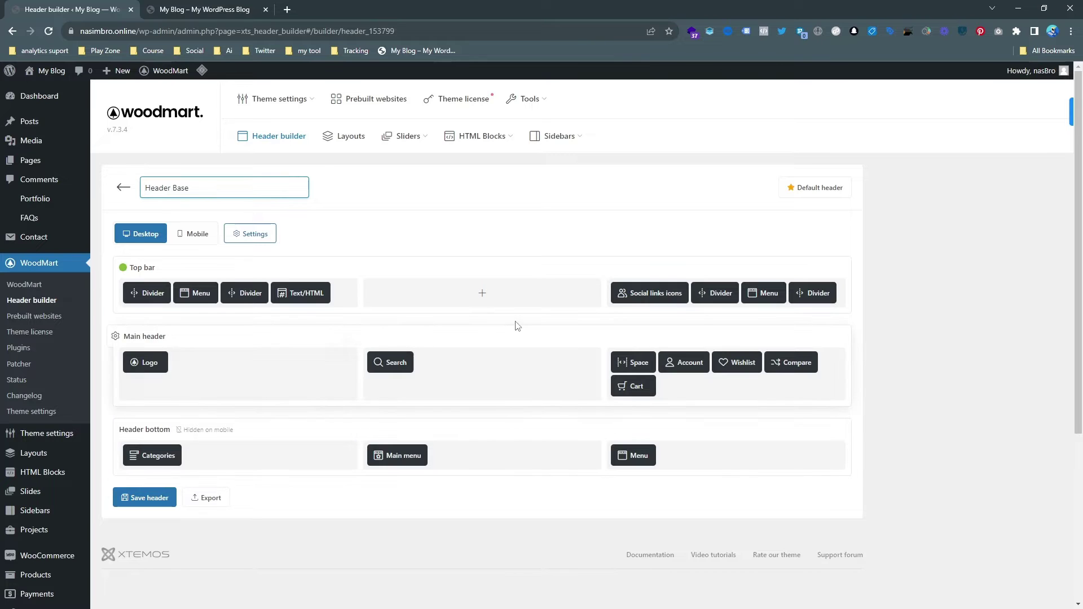
Step: Save the Header Base header and refresh the live storefront
left_click(161, 504)
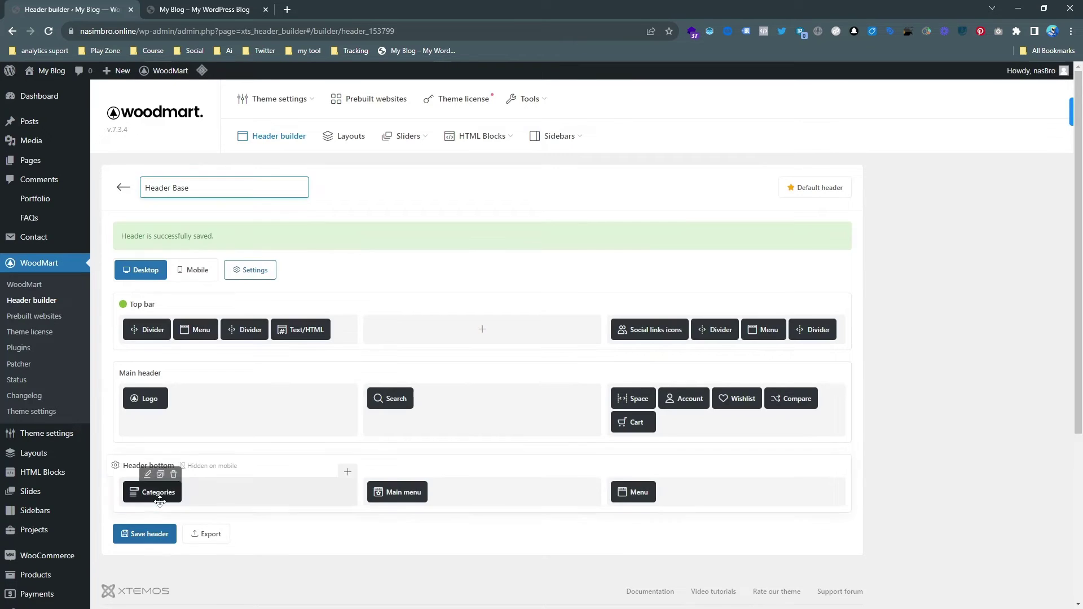
left_click(227, 6)
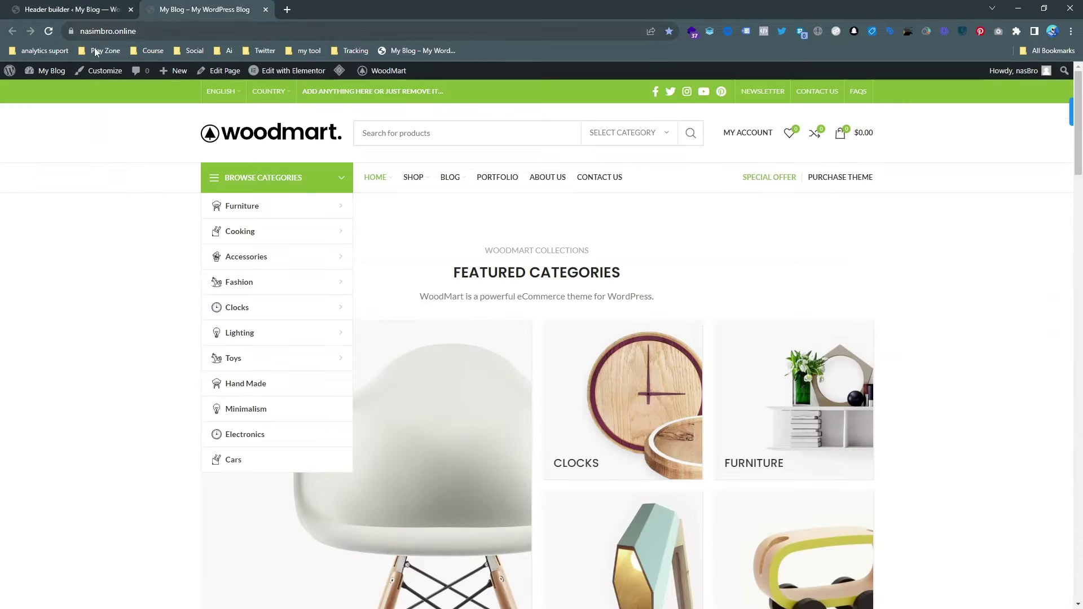
middle_click(54, 35)
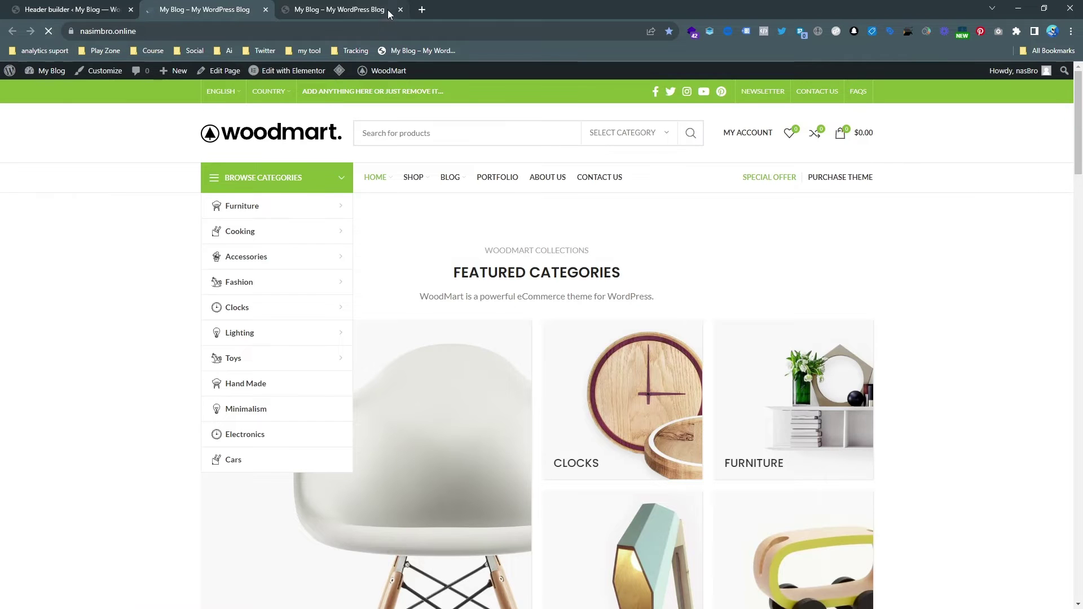
left_click(401, 10)
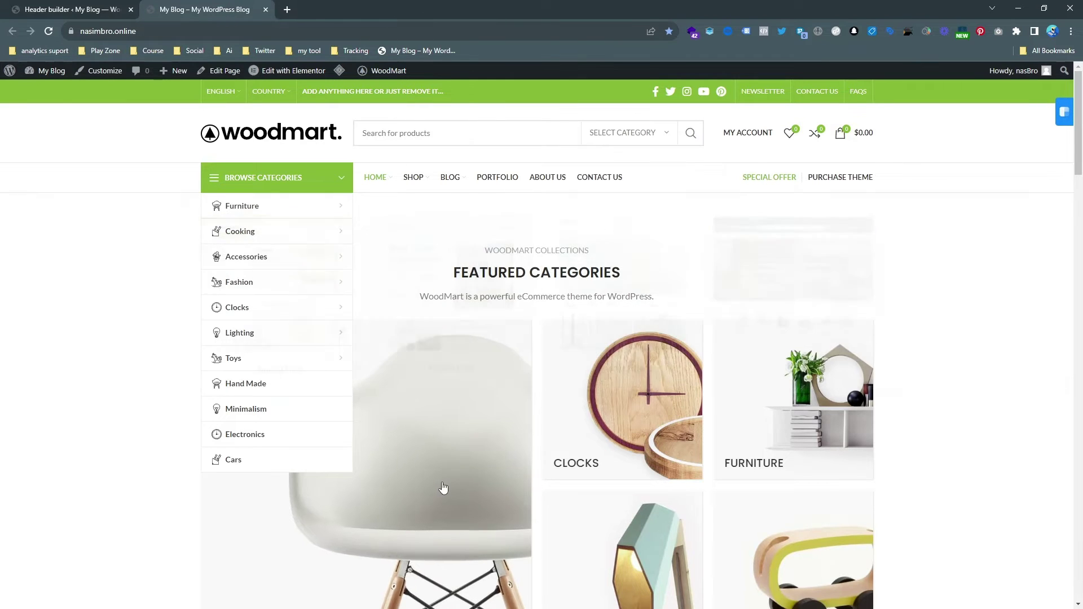
Step: Open the Classic wooden chair product from Featured Products and view its footer
scroll(644, 445, "down", 6)
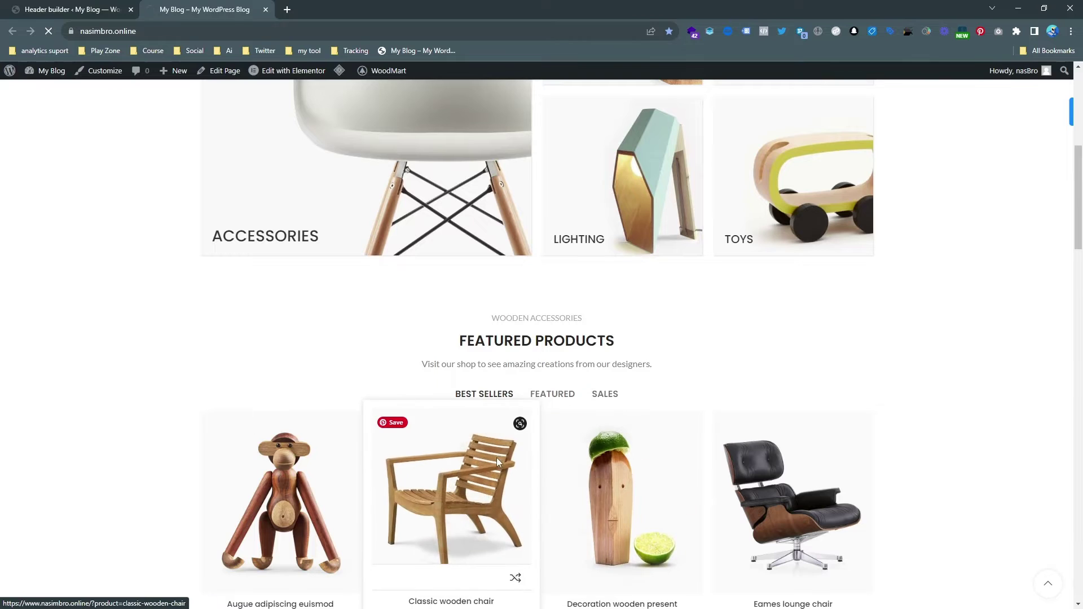
left_click(432, 412)
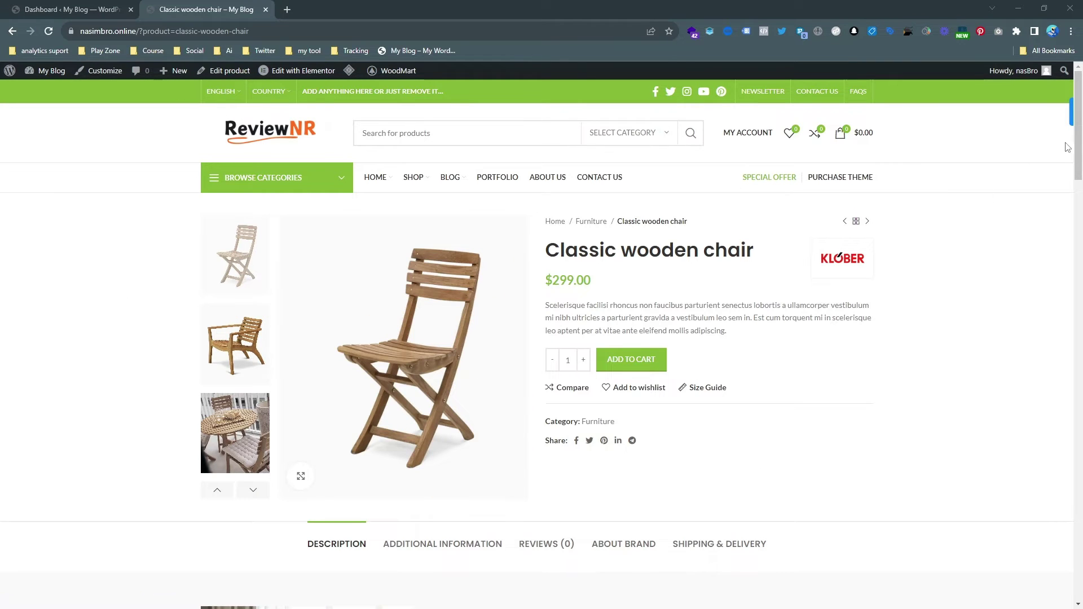
left_click_drag(1077, 158, 1044, 570)
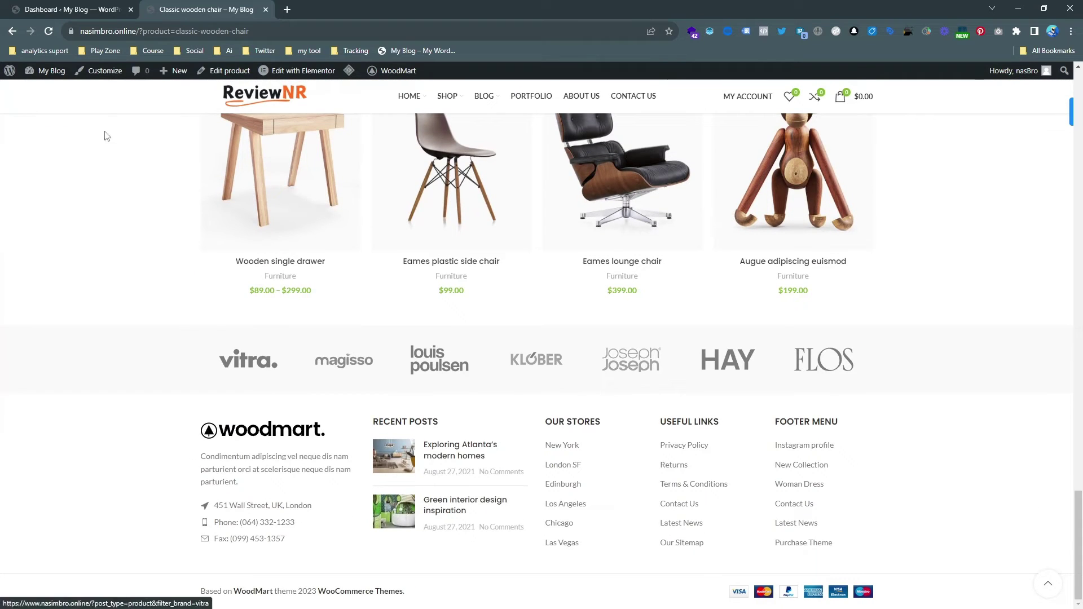
Step: Open the Footer section of WoodMart's Theme settings
left_click(72, 9)
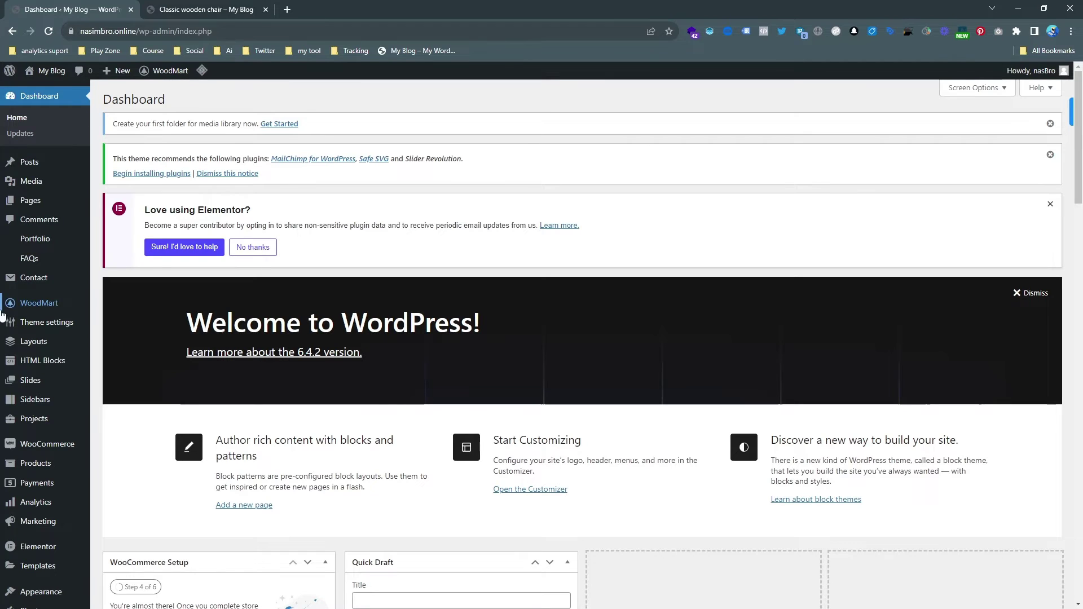
scroll(3, 316, "down", 1)
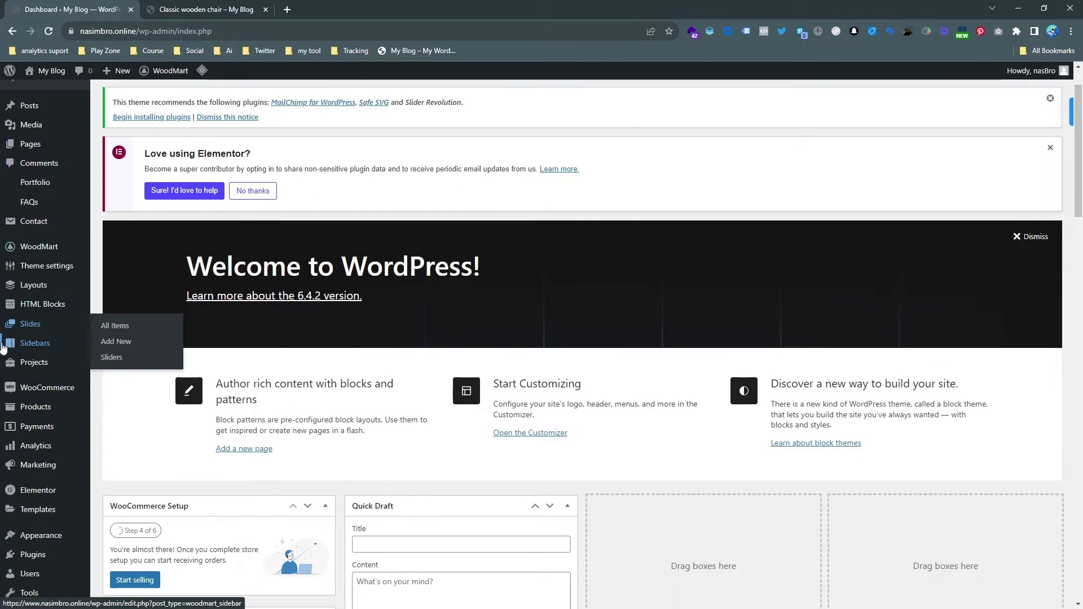
mouse_move(37, 271)
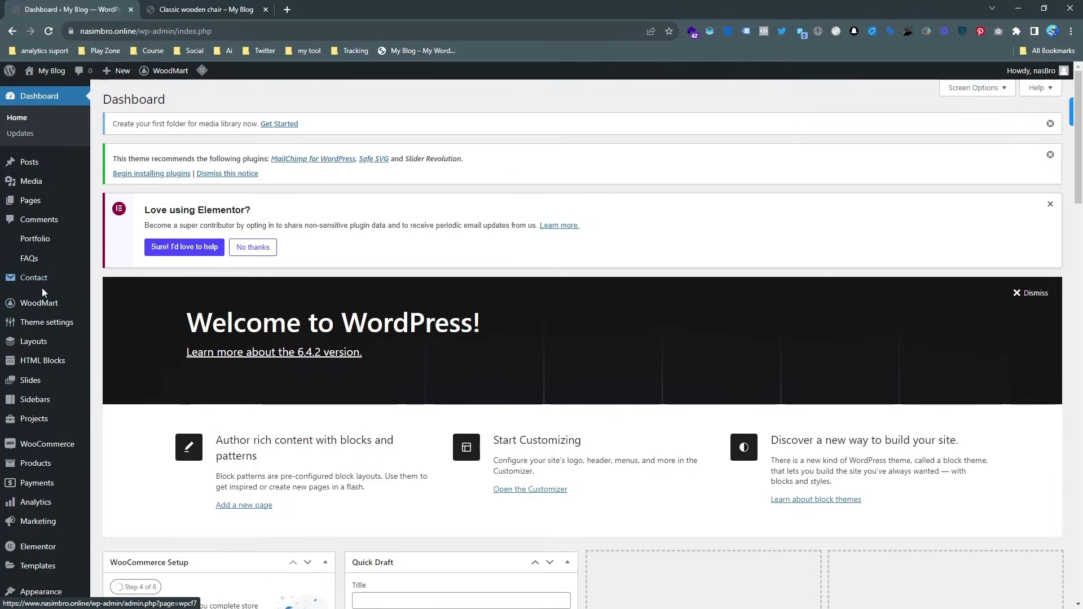
scroll(42, 288, "up", 1)
mouse_move(45, 327)
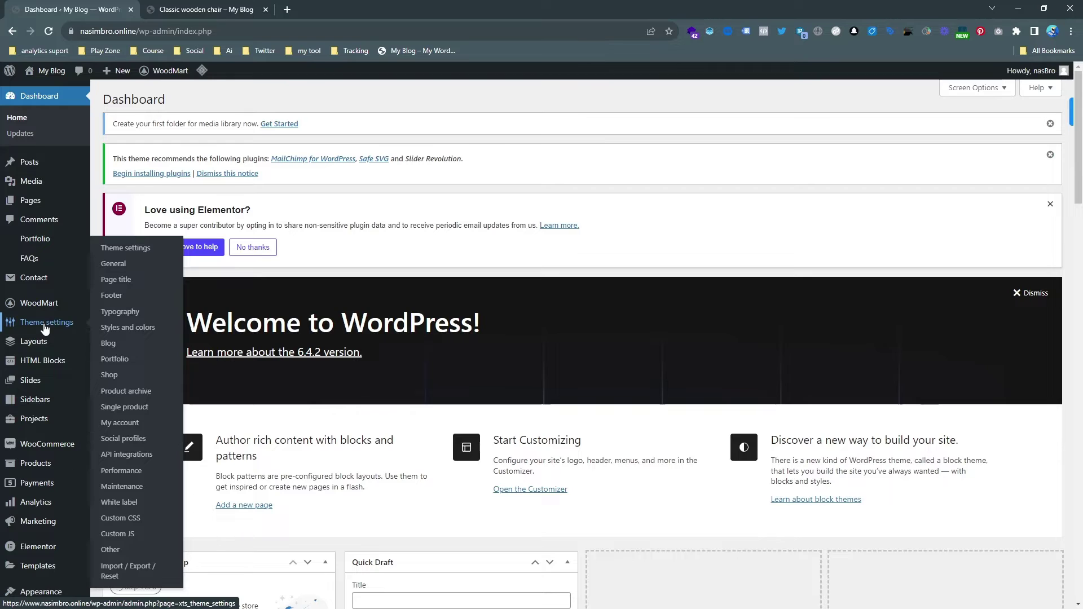
left_click(115, 298)
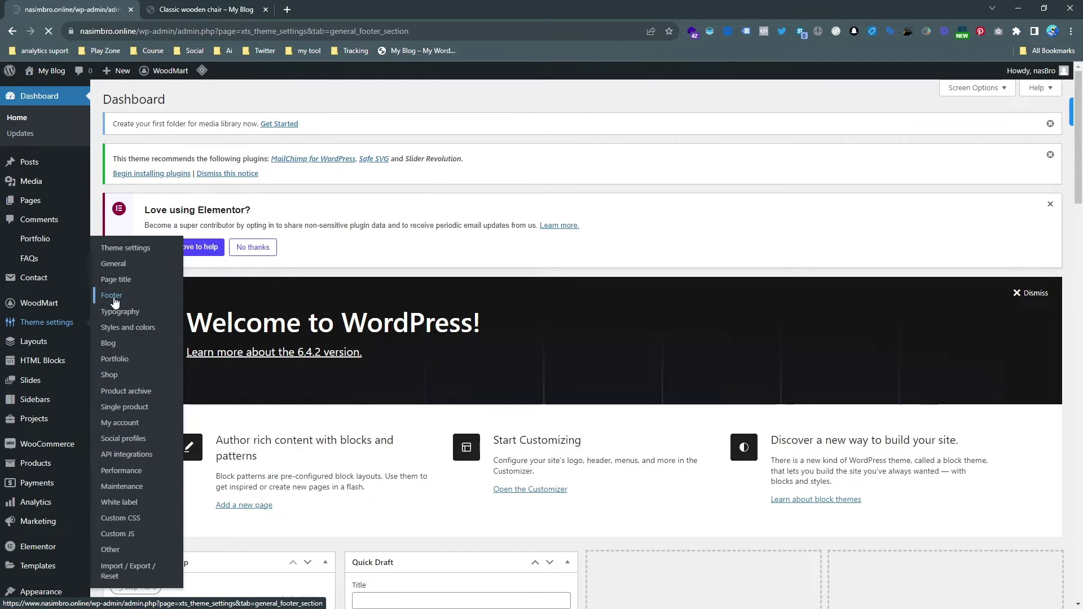
Step: Preview the HTML Block footer content option, then keep footer content as Widgets
scroll(334, 445, "down", 2)
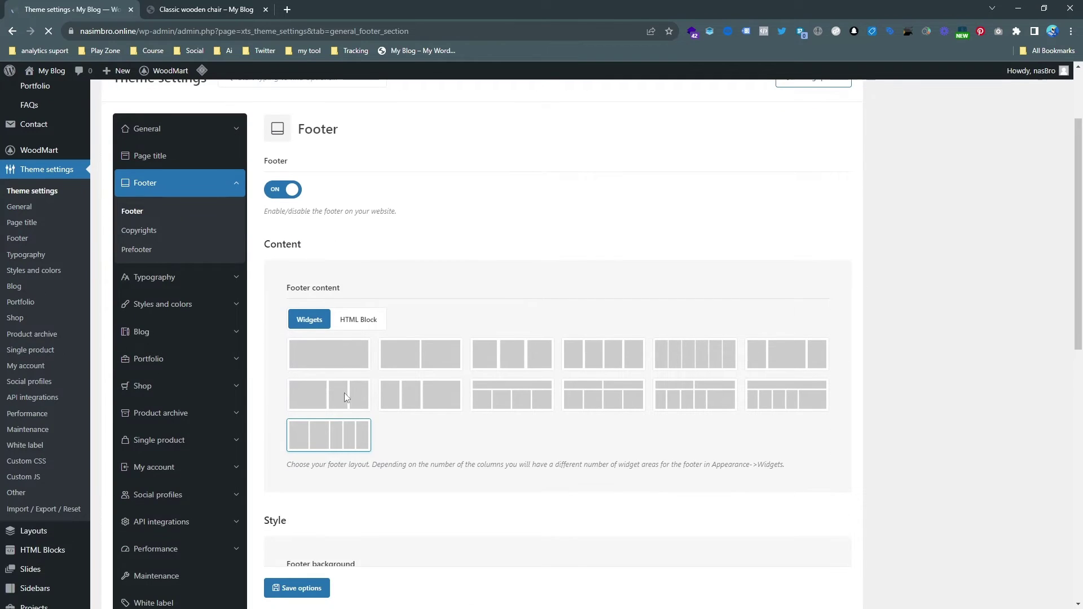
scroll(442, 438, "down", 8)
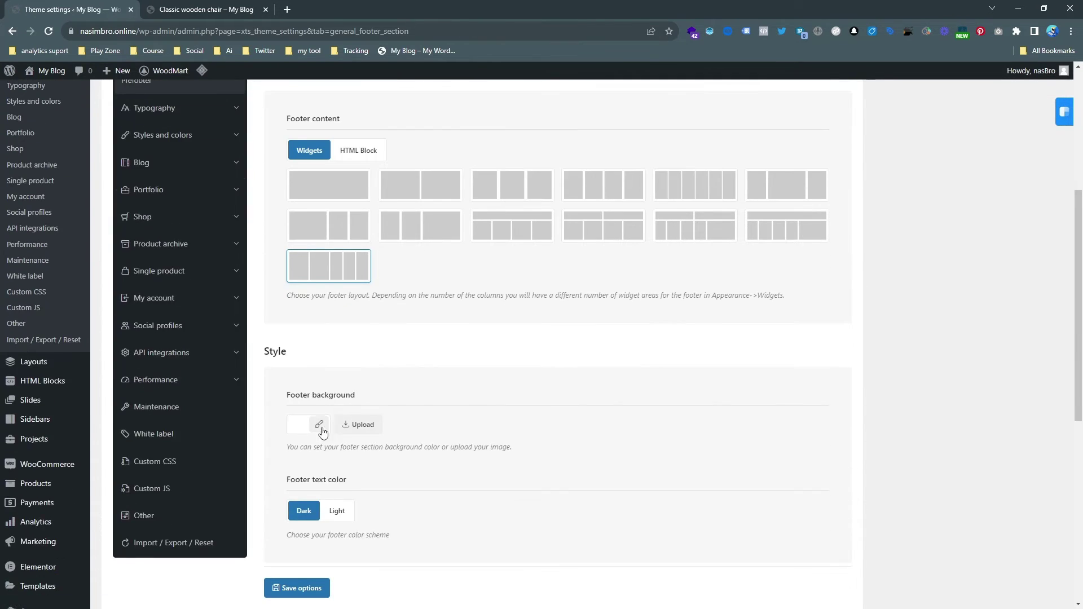
scroll(321, 452, "up", 8)
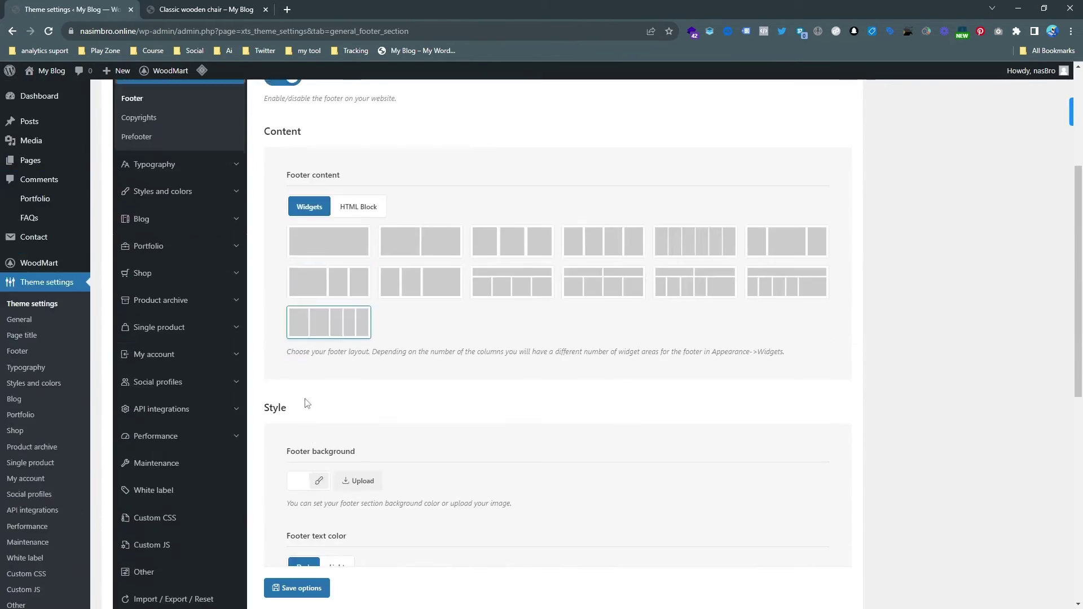
scroll(347, 254, "up", 2)
left_click(361, 325)
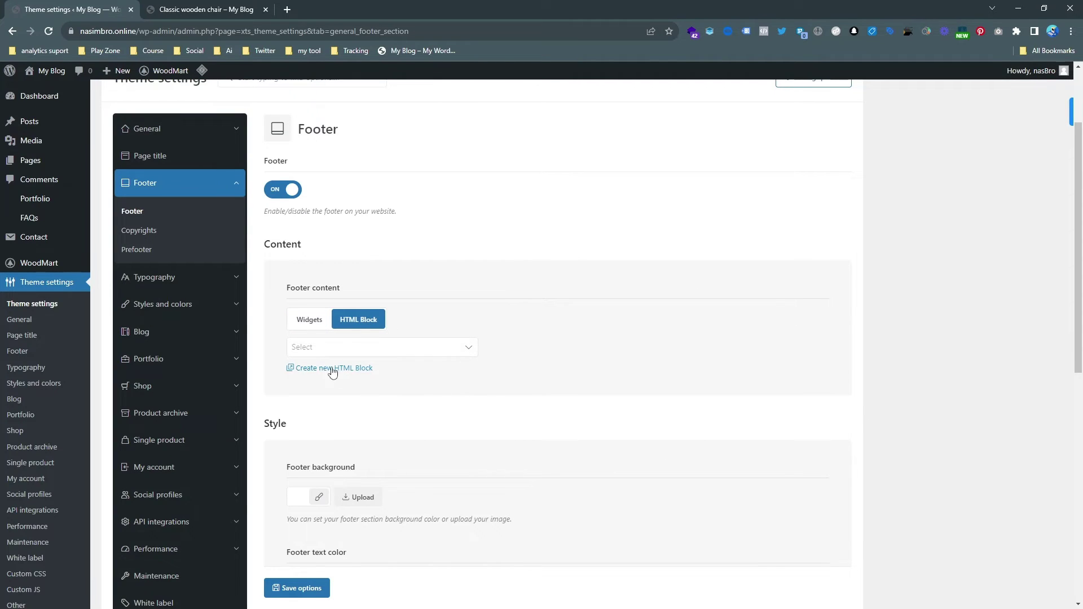
left_click(309, 319)
Step: Open WoodMart's HTML Blocks list
scroll(404, 411, "up", 2)
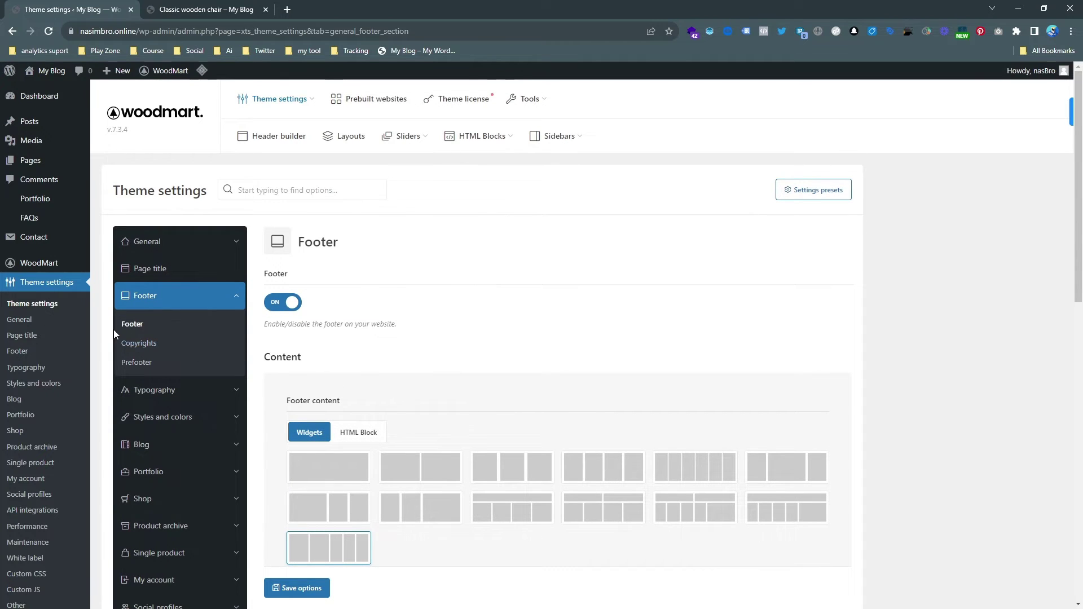
scroll(60, 303, "down", 5)
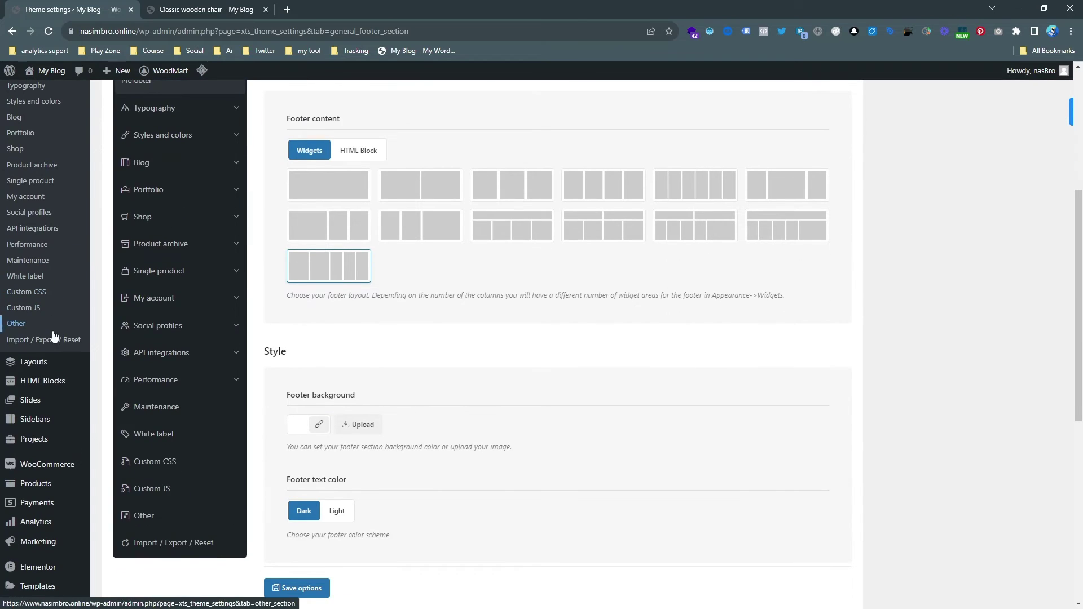
left_click(36, 383)
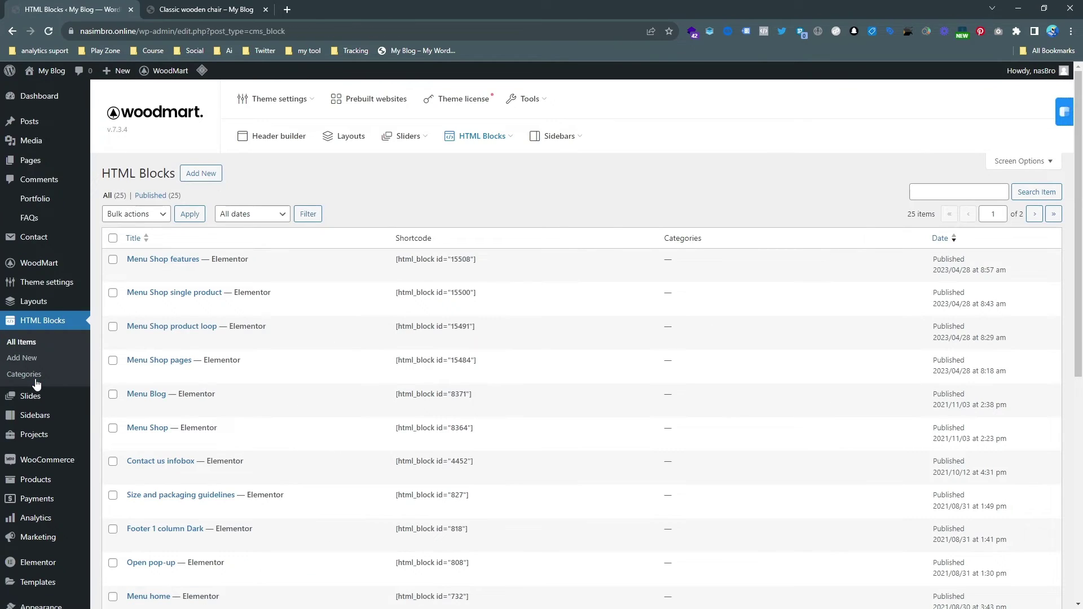
Step: Compare the live product page footer with the Footer 1 column Dark block in Elementor
scroll(254, 375, "down", 2)
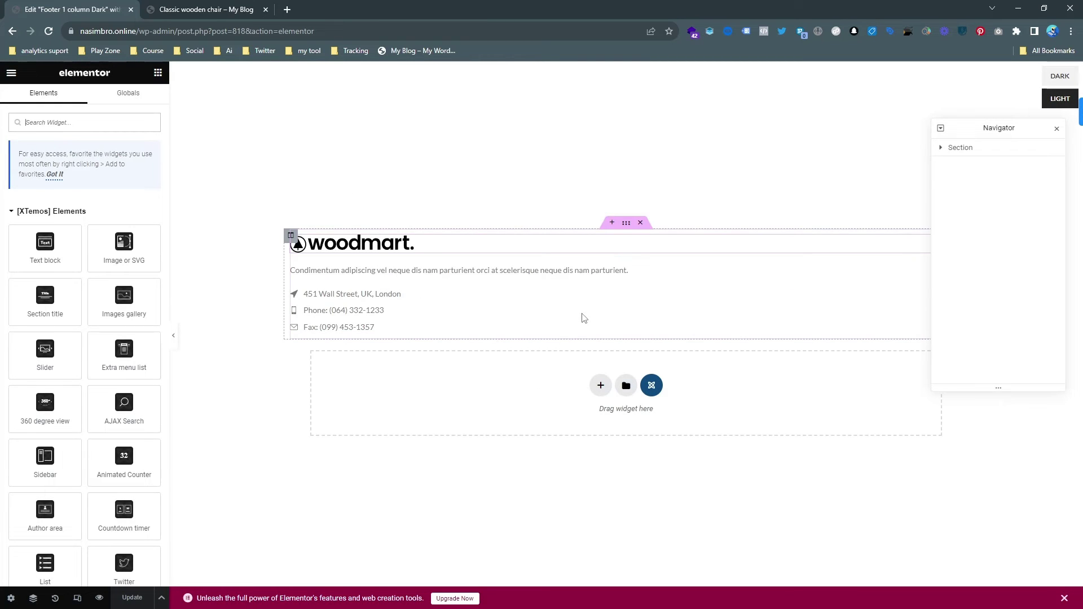
key("ctrl+Tab")
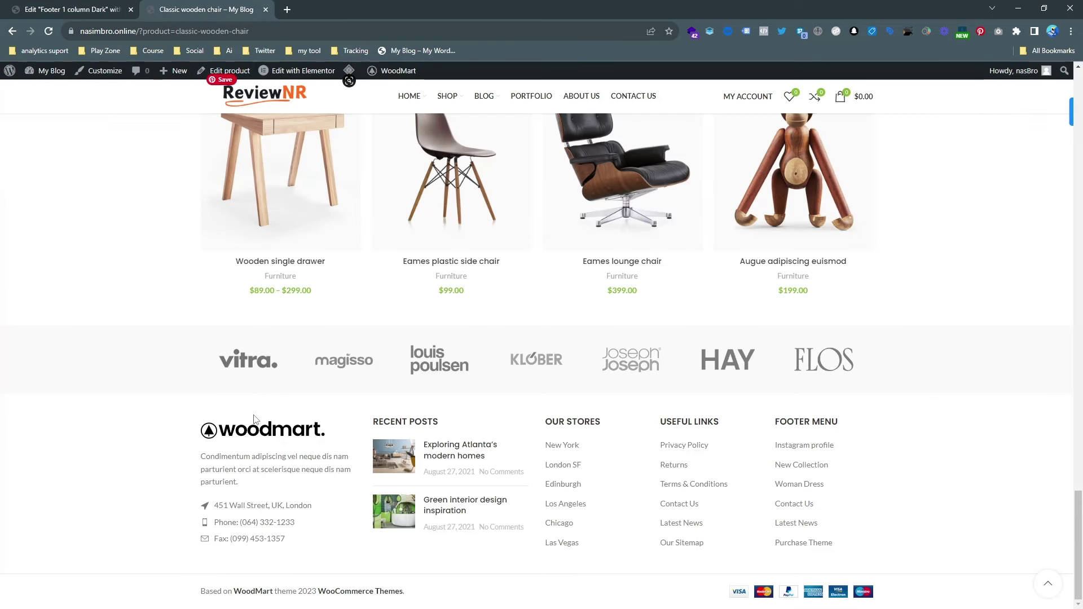
key("ctrl+Tab")
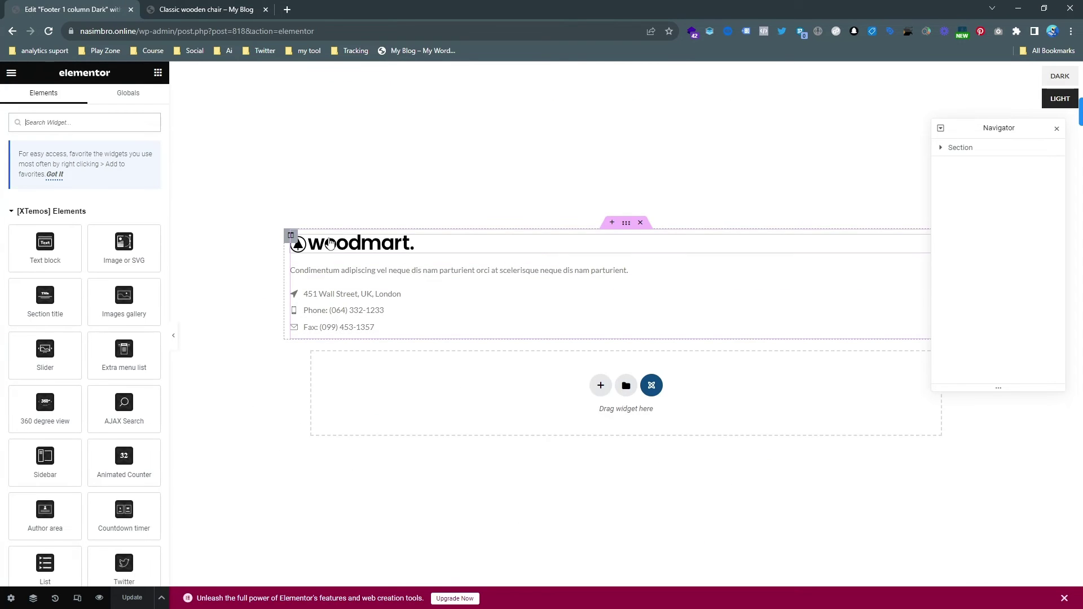
Step: Swap the footer's woodmart logo for the ReviewNR image at 220 × 30 and update the block
left_click(330, 245)
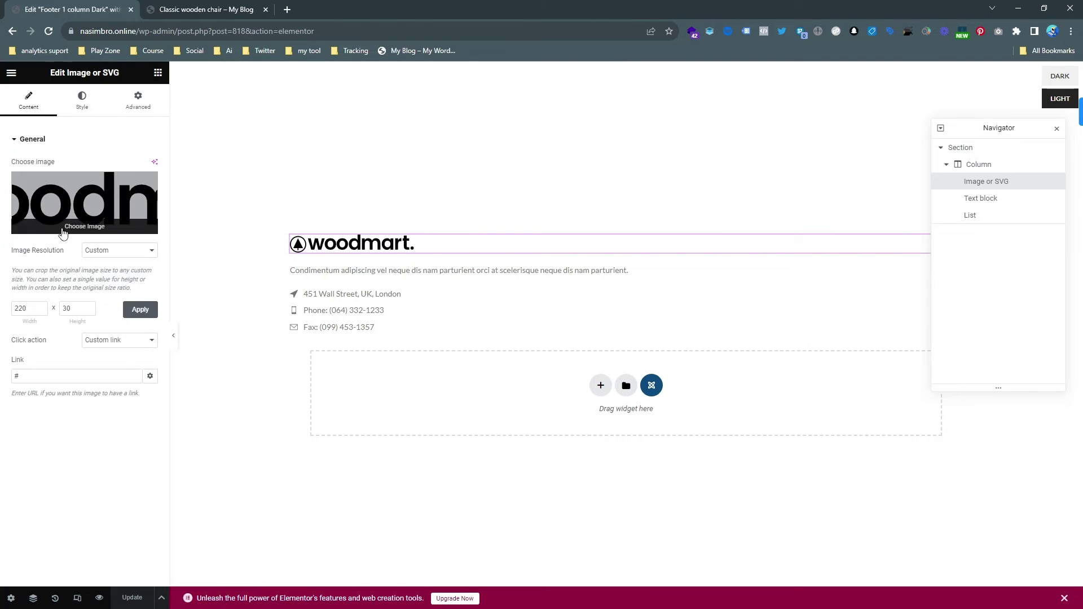
left_click(82, 228)
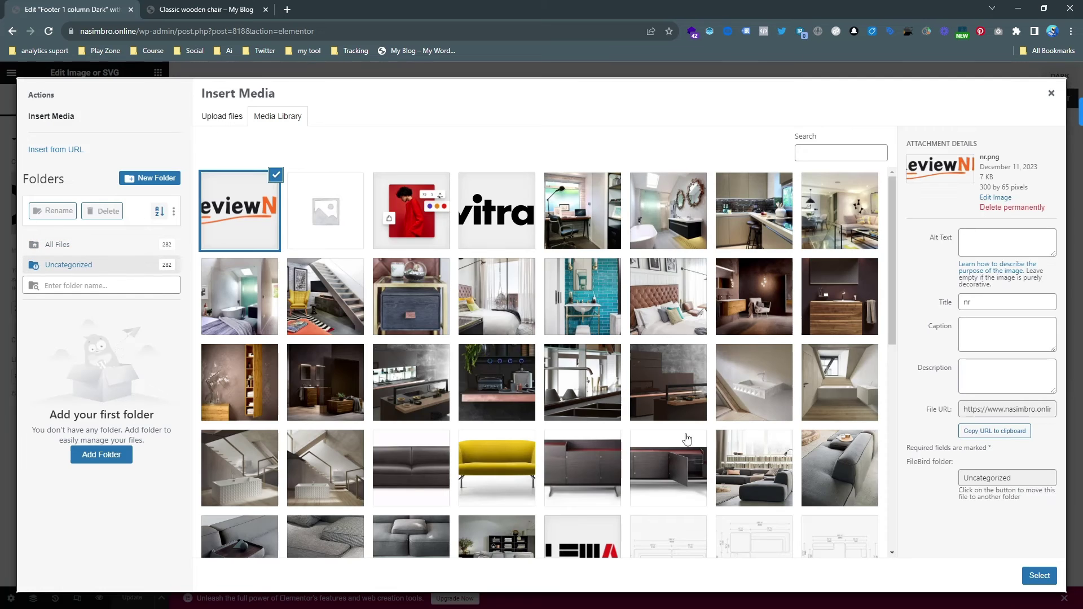
left_click(1039, 575)
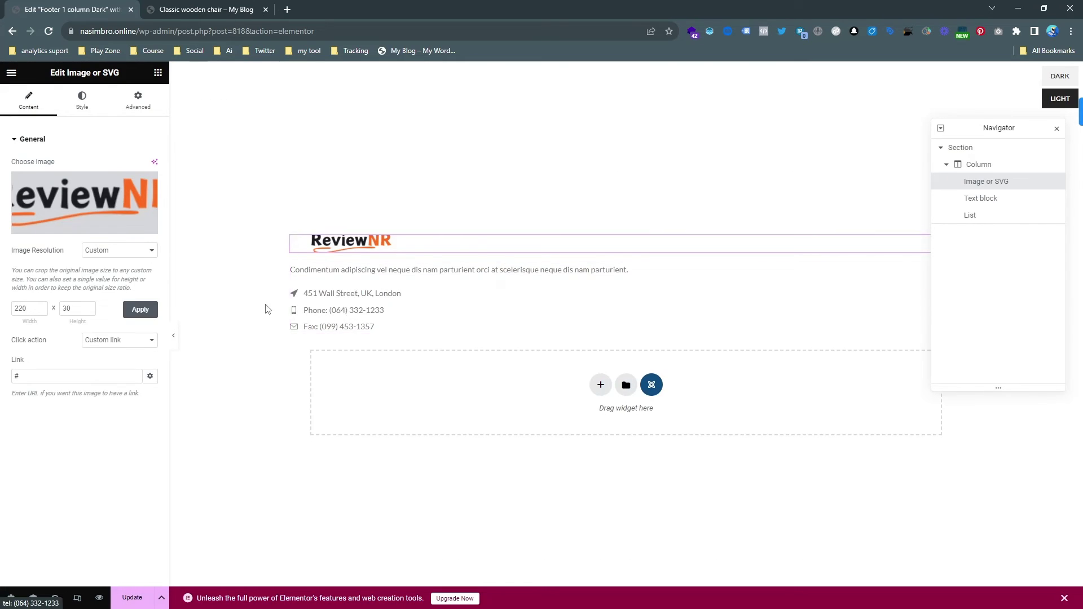
left_click(141, 309)
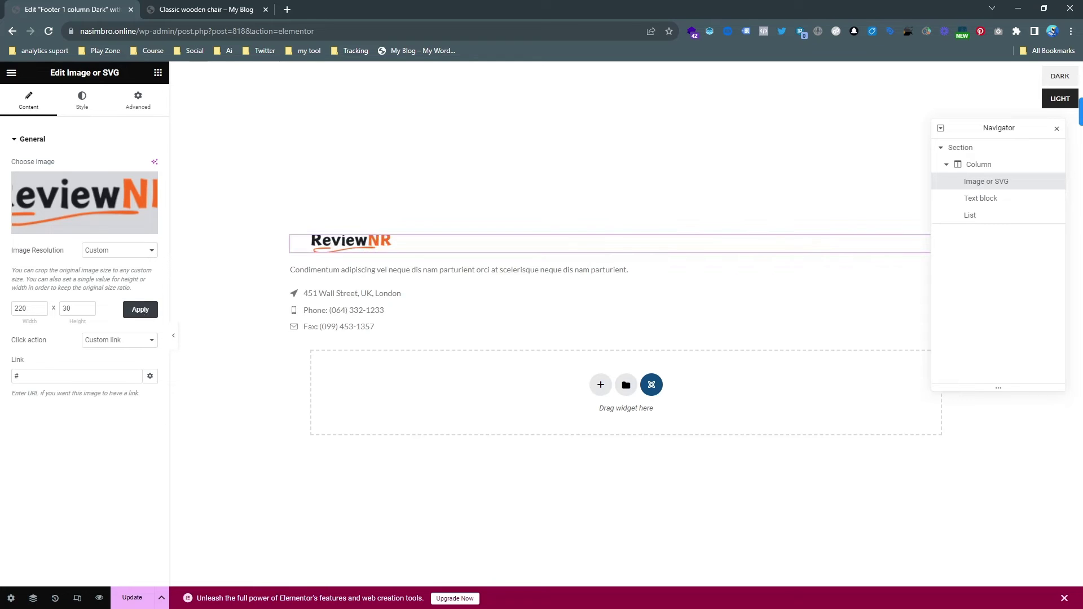
left_click(135, 598)
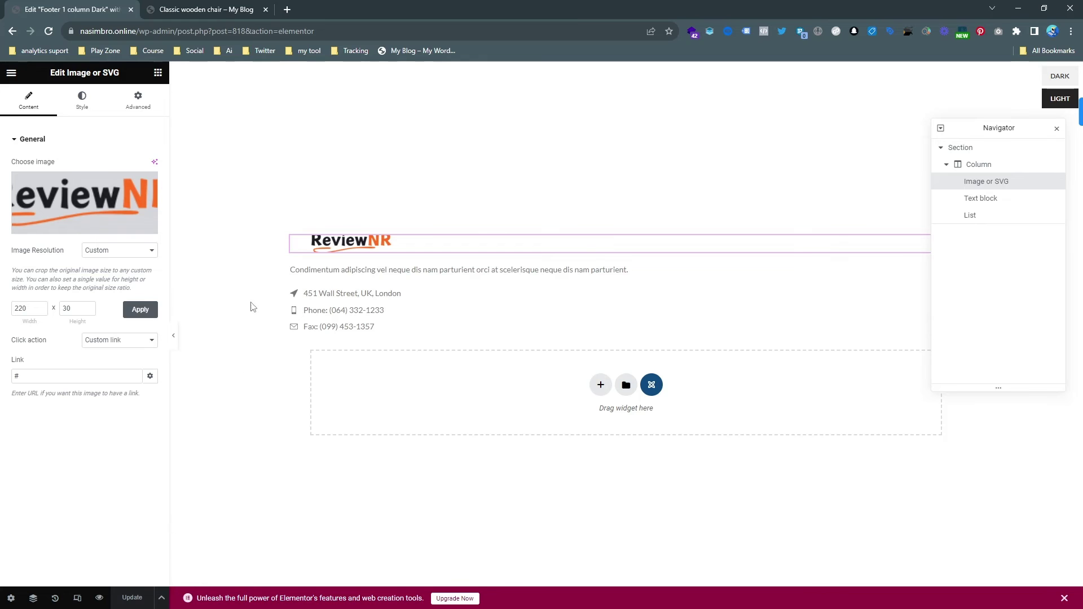
left_click(197, 5)
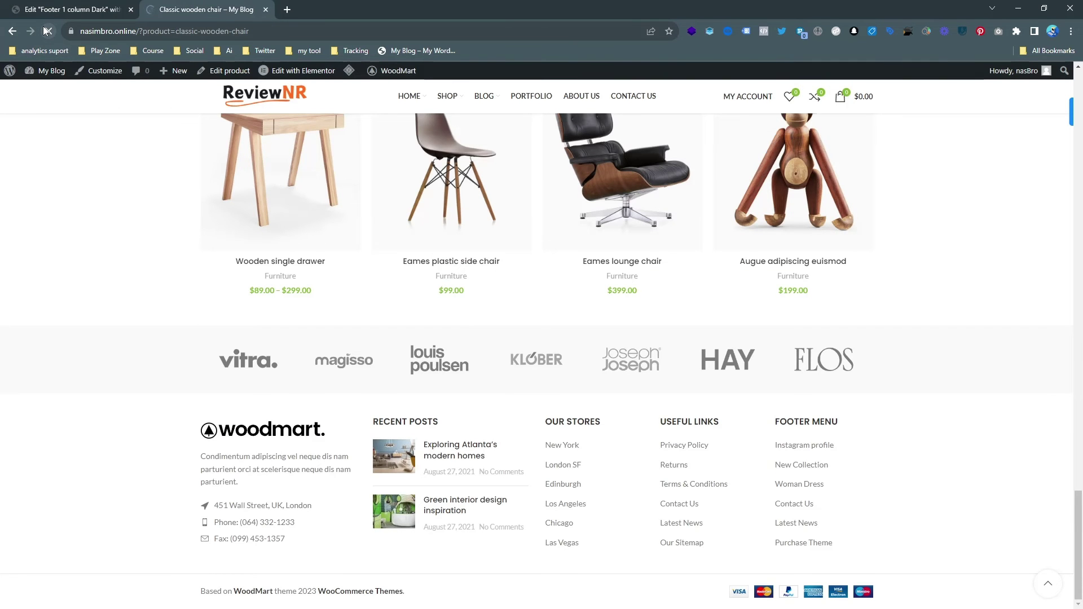
Step: Set the footer ReviewNR logo's Image Resolution to Full in Elementor
scroll(107, 175, "down", 12)
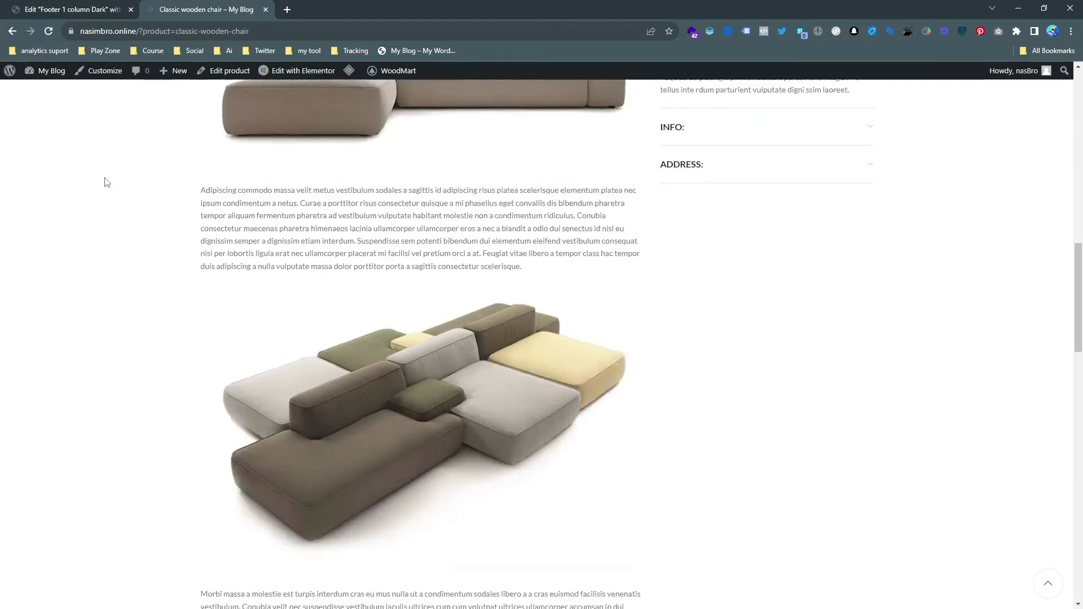
scroll(106, 179, "down", 15)
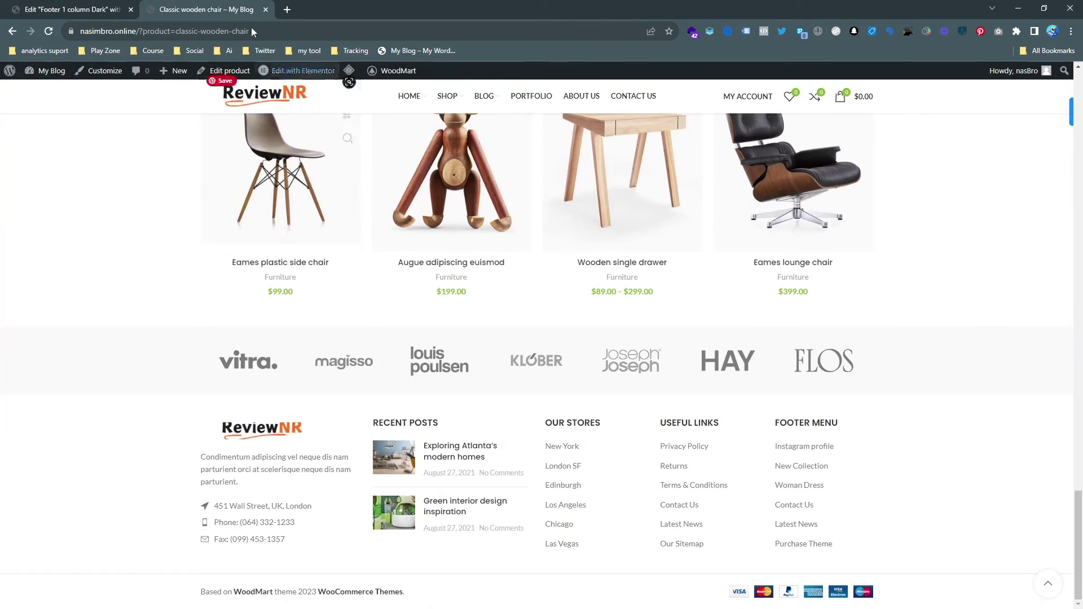
left_click(96, 7)
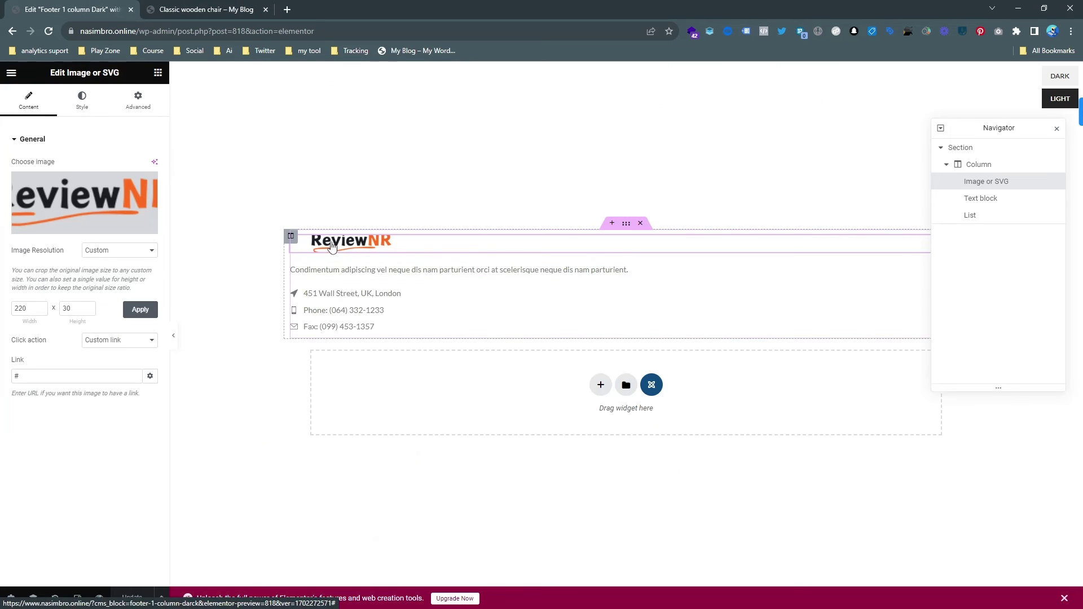
left_click(110, 251)
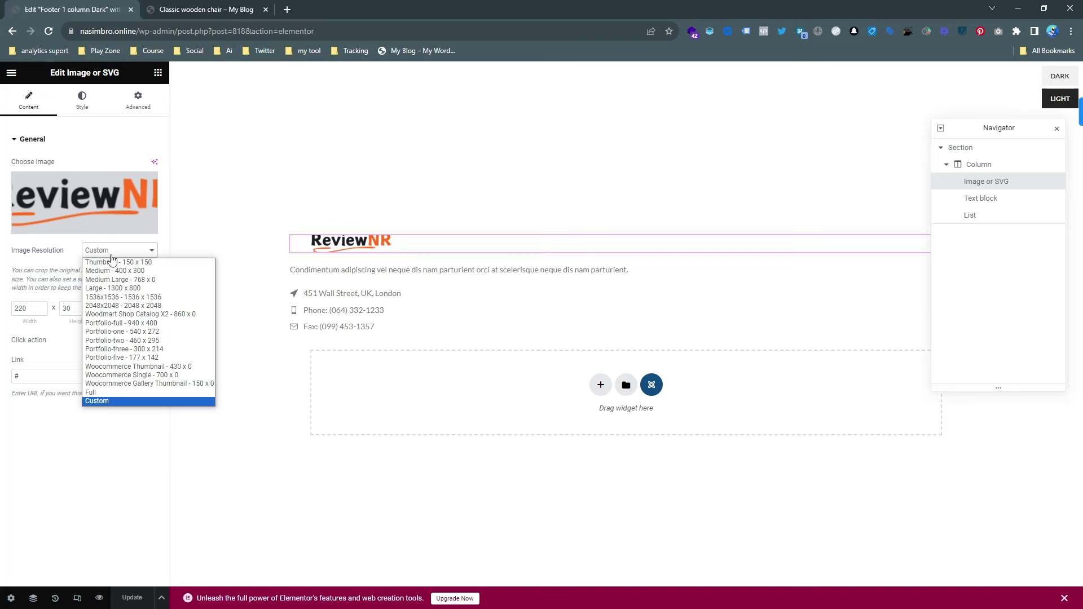
left_click(134, 392)
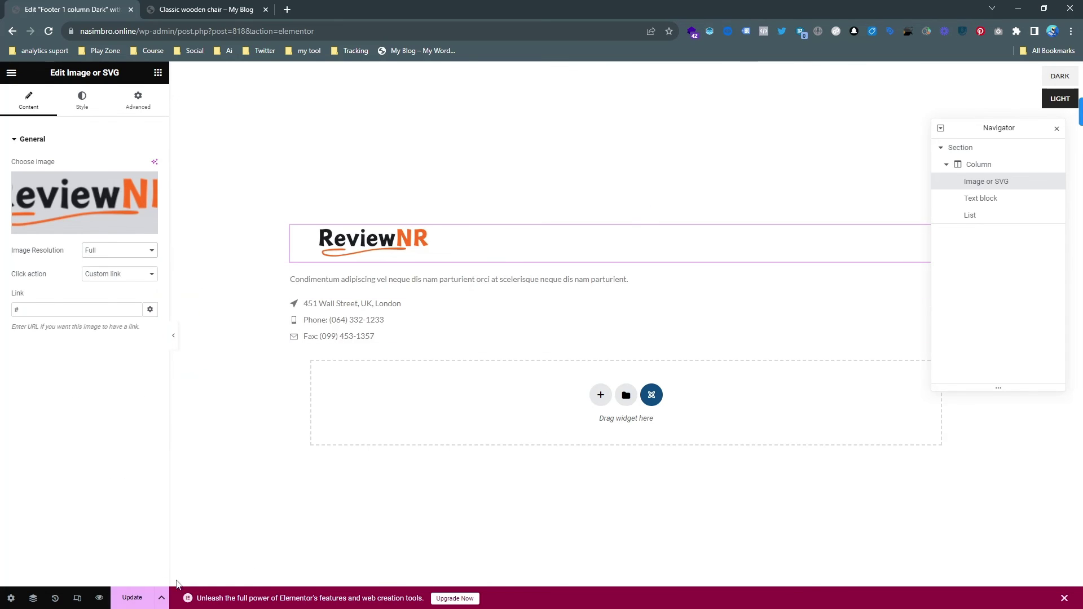
Step: Reload the product page and check the larger ReviewNR logo in its footer
left_click(204, 7)
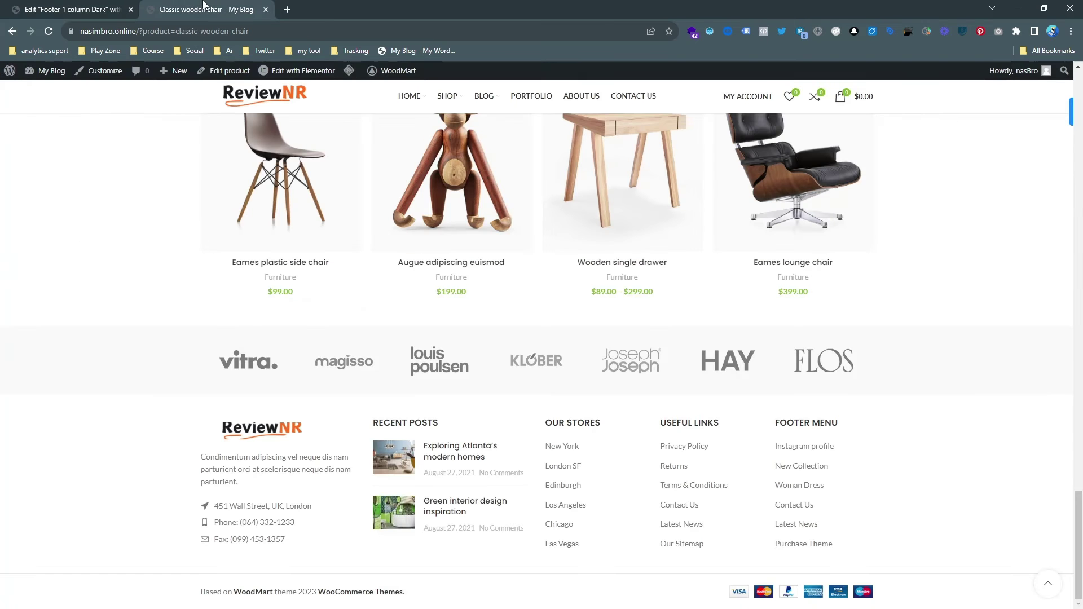
left_click(49, 33)
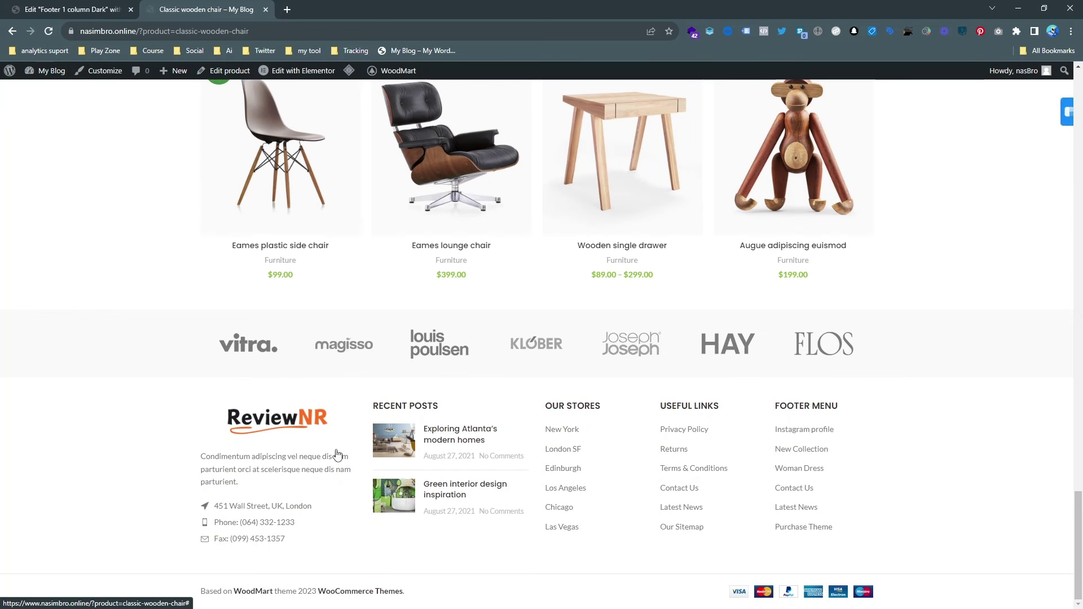
left_click(93, 5)
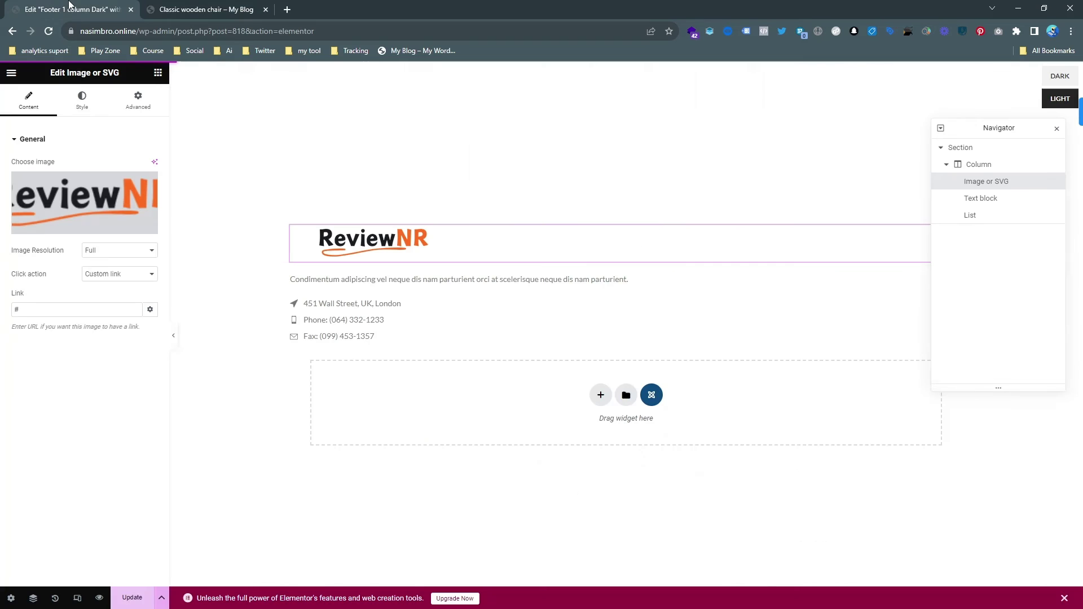
left_click(204, 4)
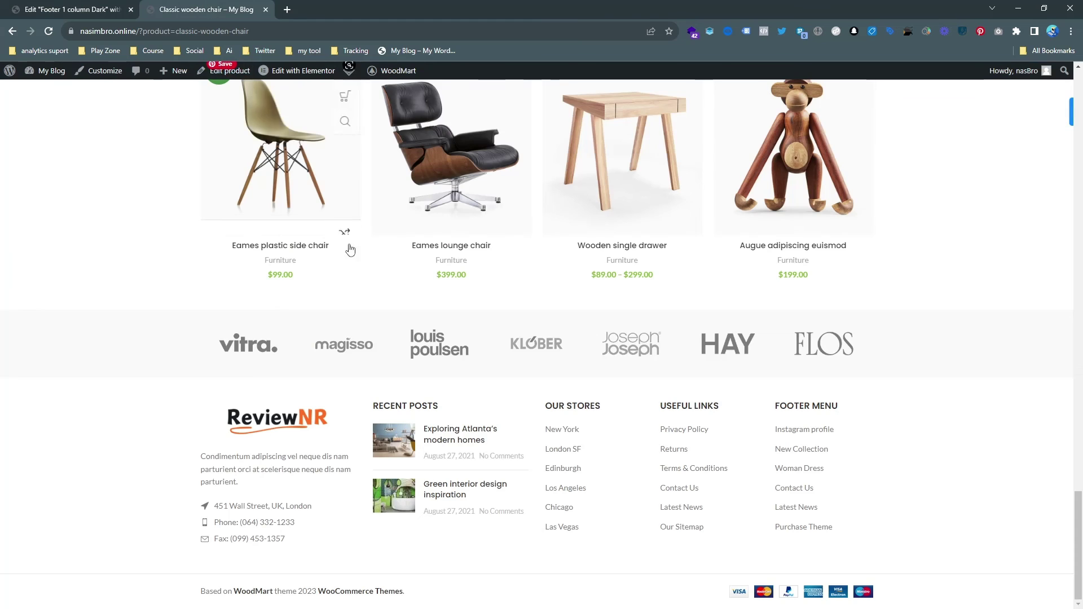
scroll(338, 254, "up", 13)
scroll(250, 102, "down", 13)
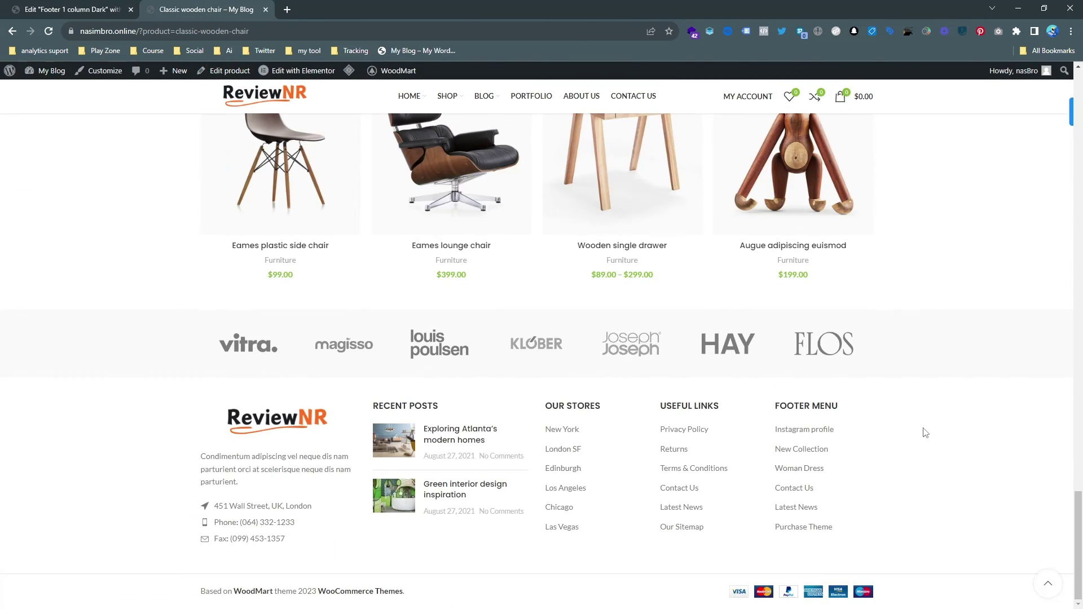